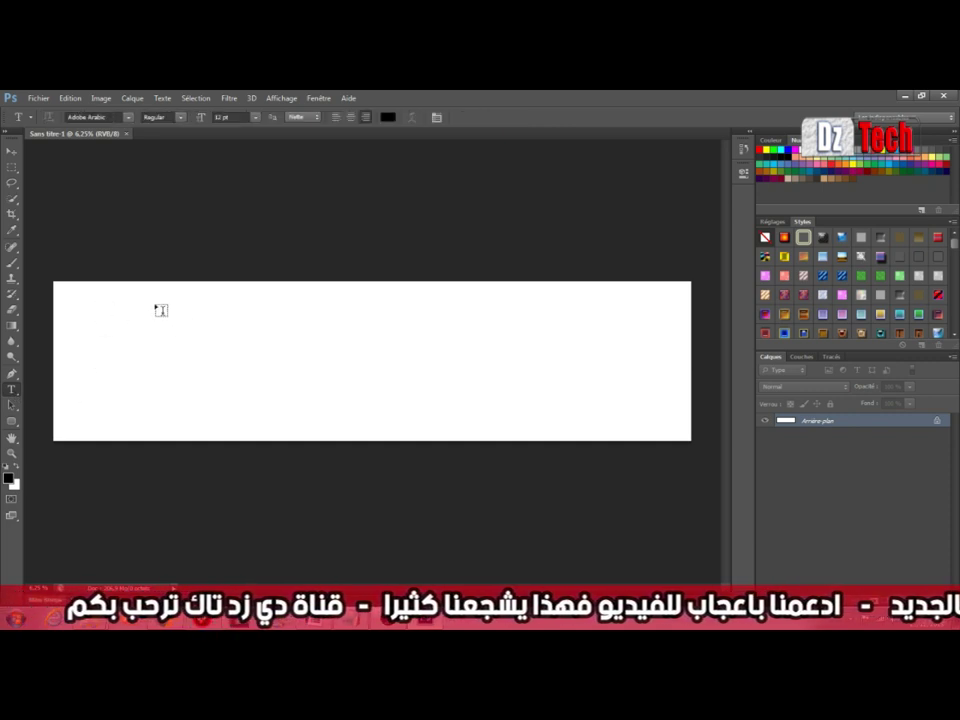
Add a text box in the upper part of the banner with the title "قائد الجيوش الفنان اهم قادة الحرب العالمية الثانية" at 72 pt.
left_click_drag(155, 304, 471, 344)
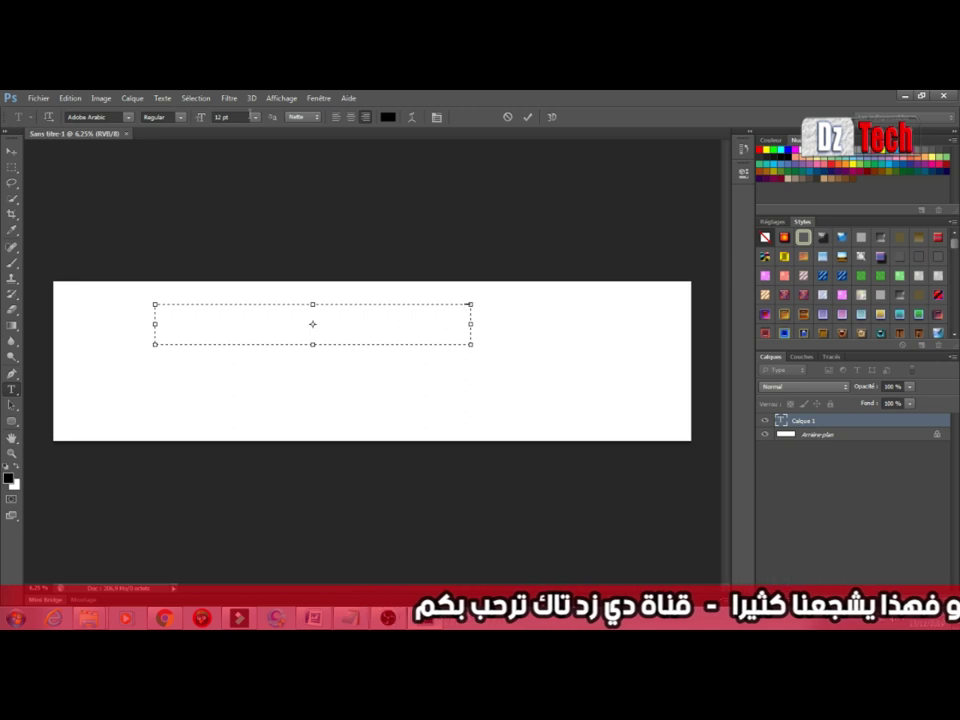
left_click(256, 117)
left_click(242, 321)
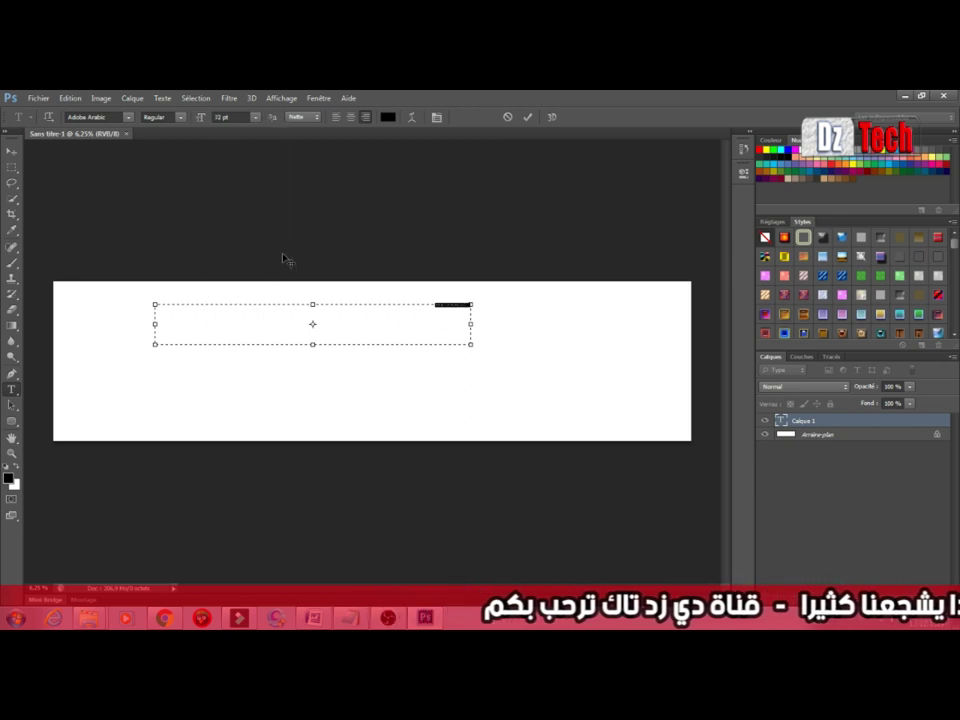
Set the title text's font to A Soraya.
left_click(131, 118)
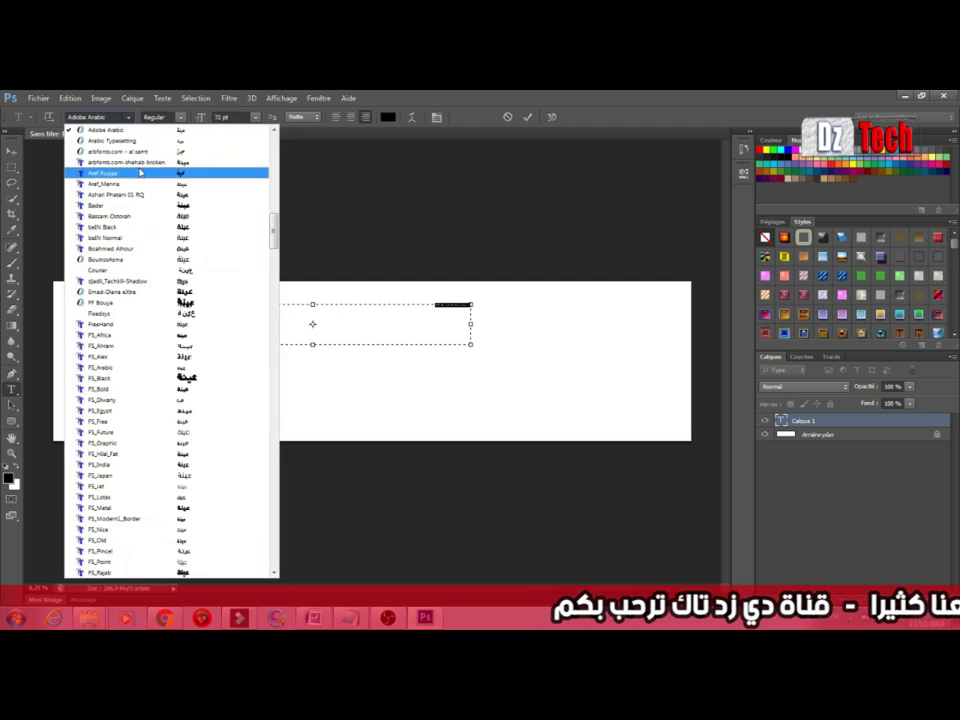
scroll(140, 173, "up", 10)
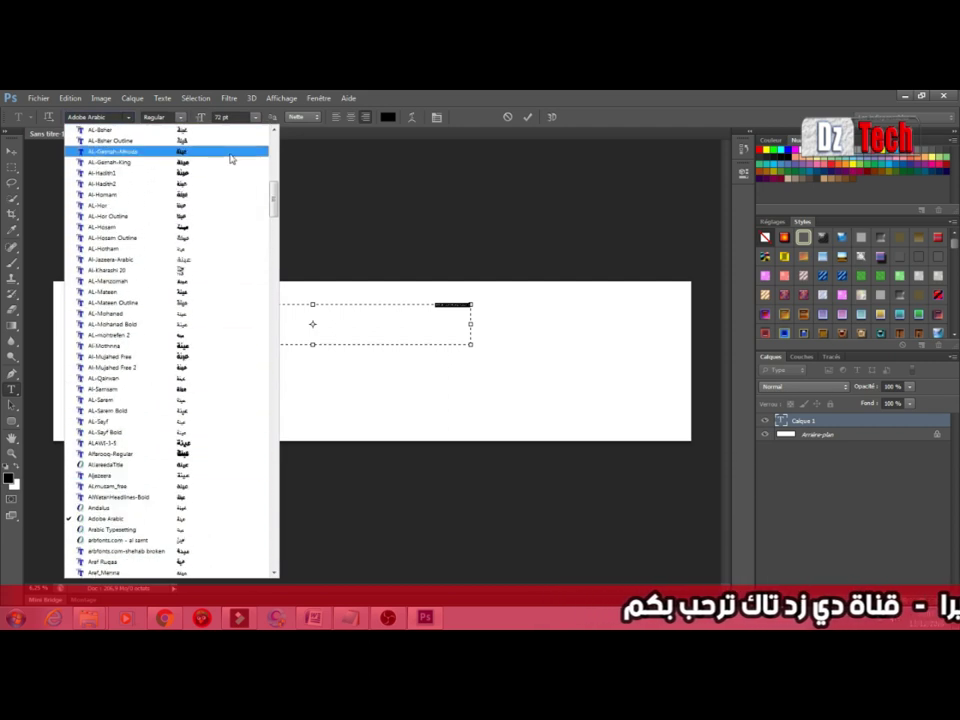
left_click_drag(273, 207, 246, 133)
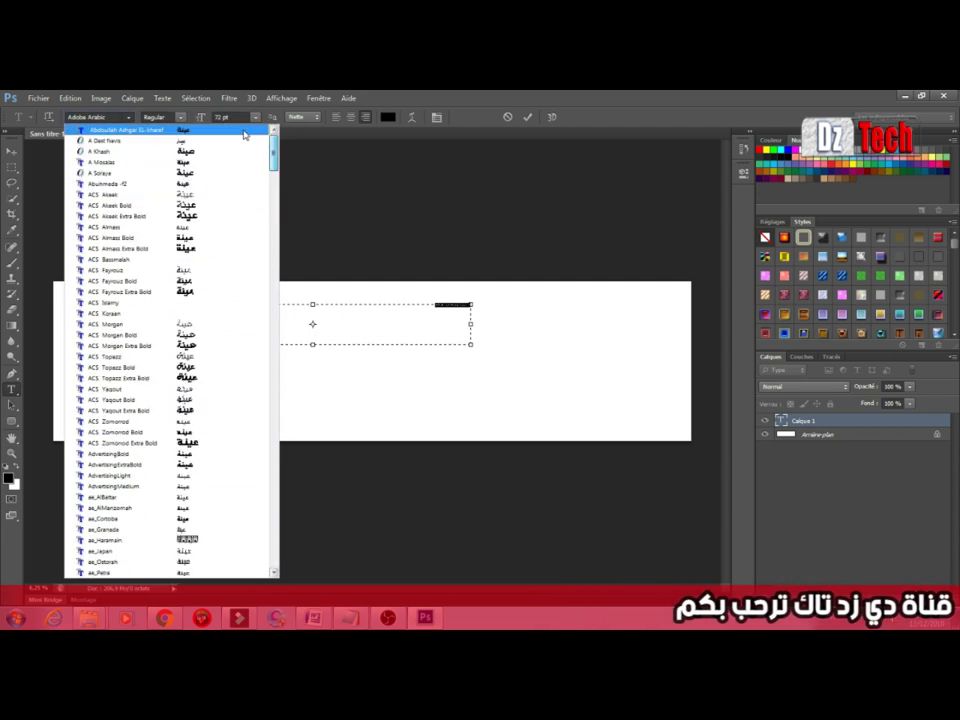
left_click(195, 173)
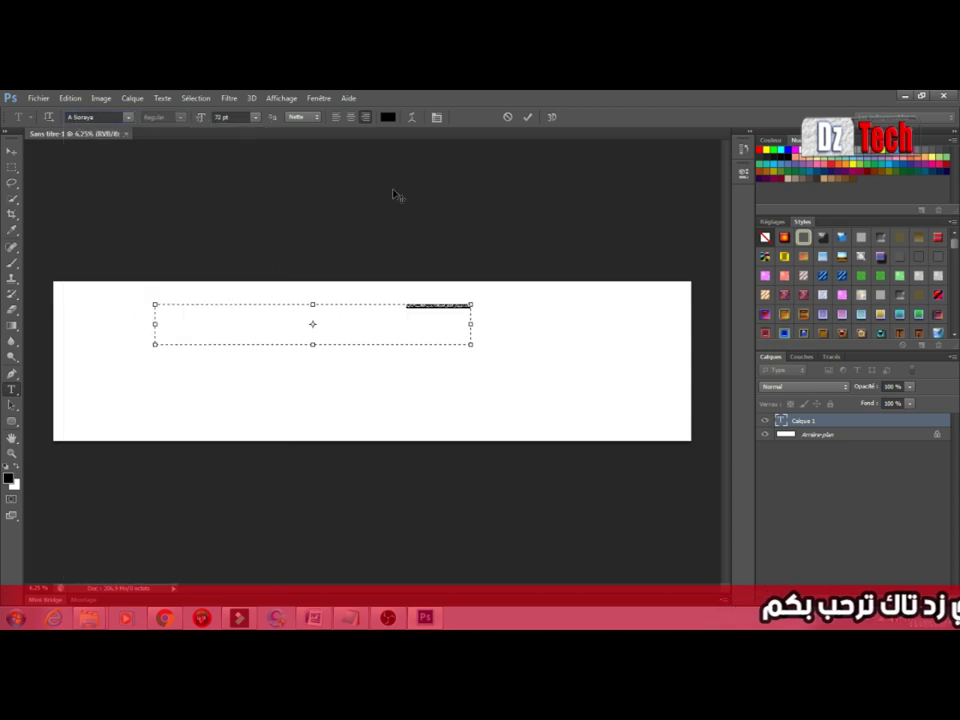
Scale the title's characters to about 680 % vertically and 342 % horizontally in the character settings.
left_click(432, 118)
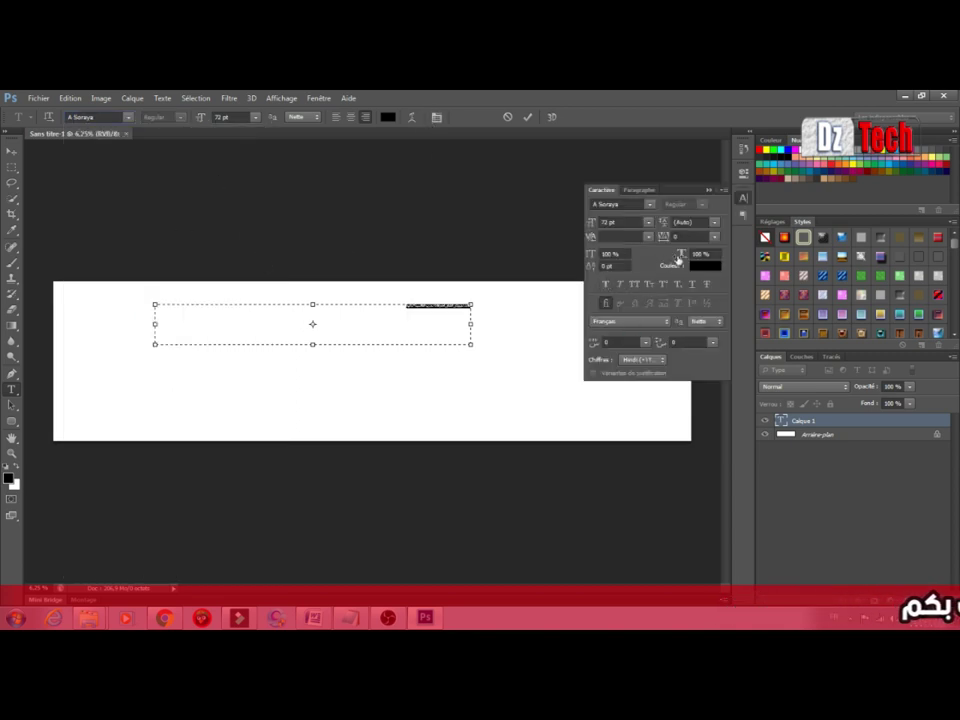
left_click_drag(678, 258, 782, 258)
left_click_drag(612, 258, 940, 262)
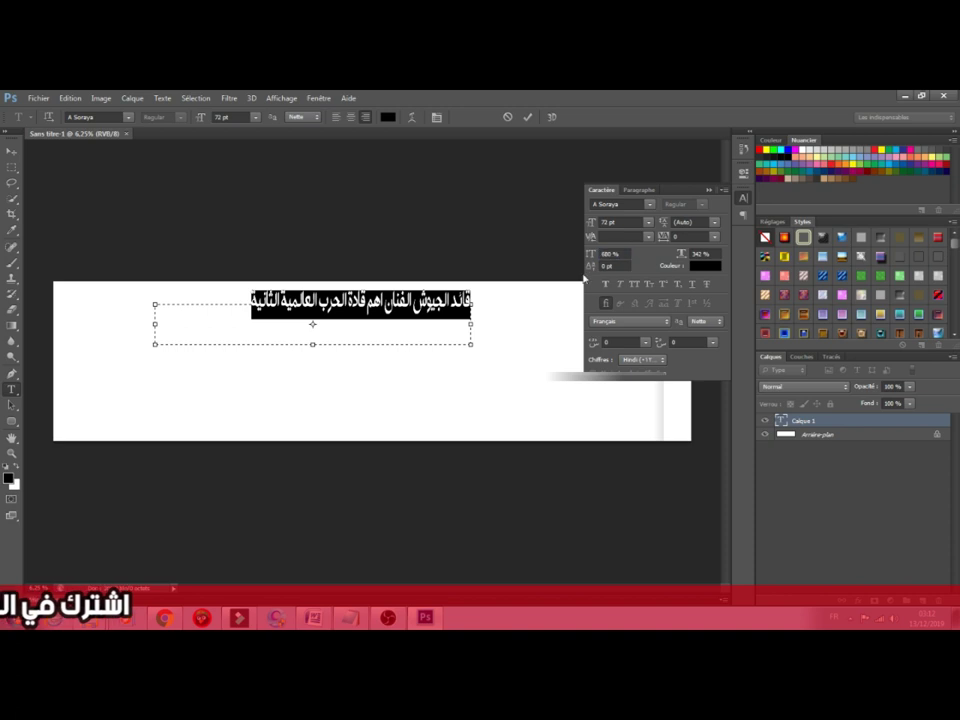
left_click_drag(588, 256, 592, 256)
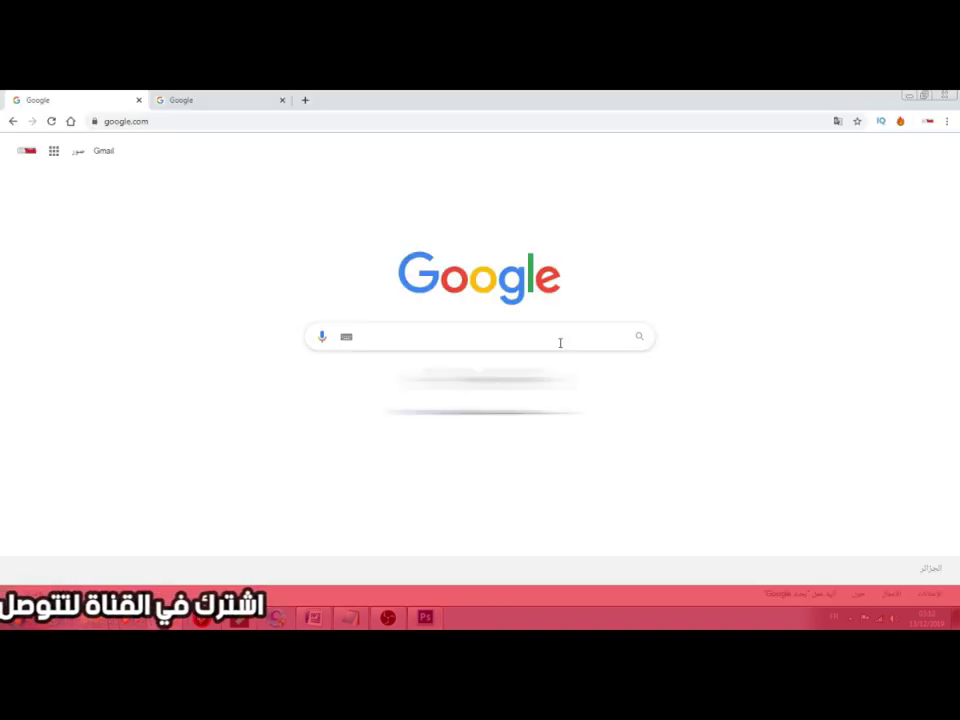
type("youlibrar")
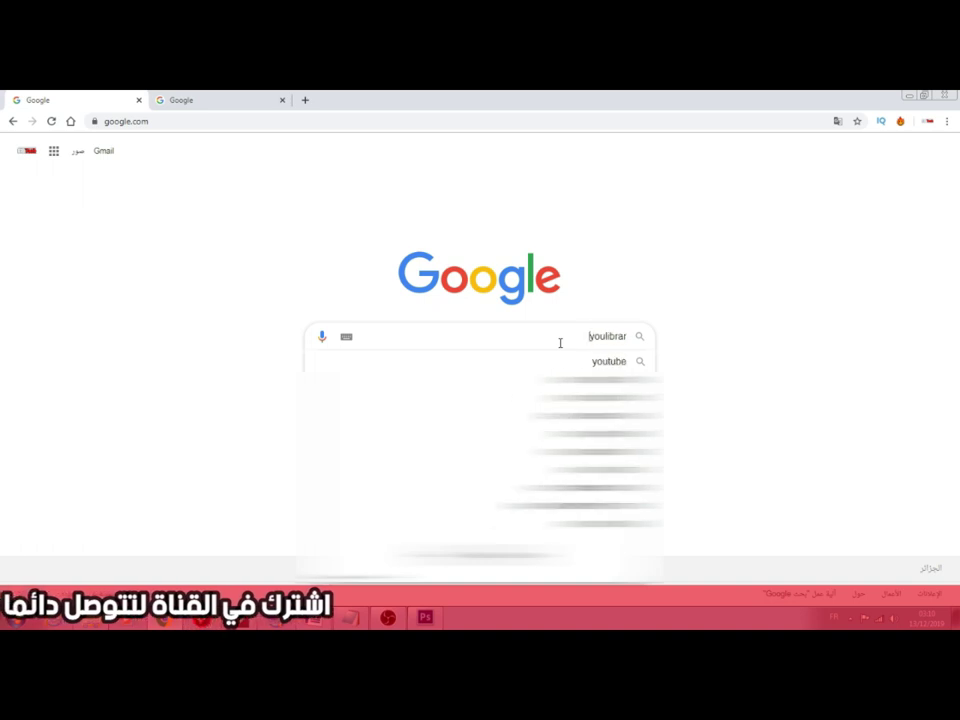
type("y")
key("ctrl+a")
key("BackSpace")
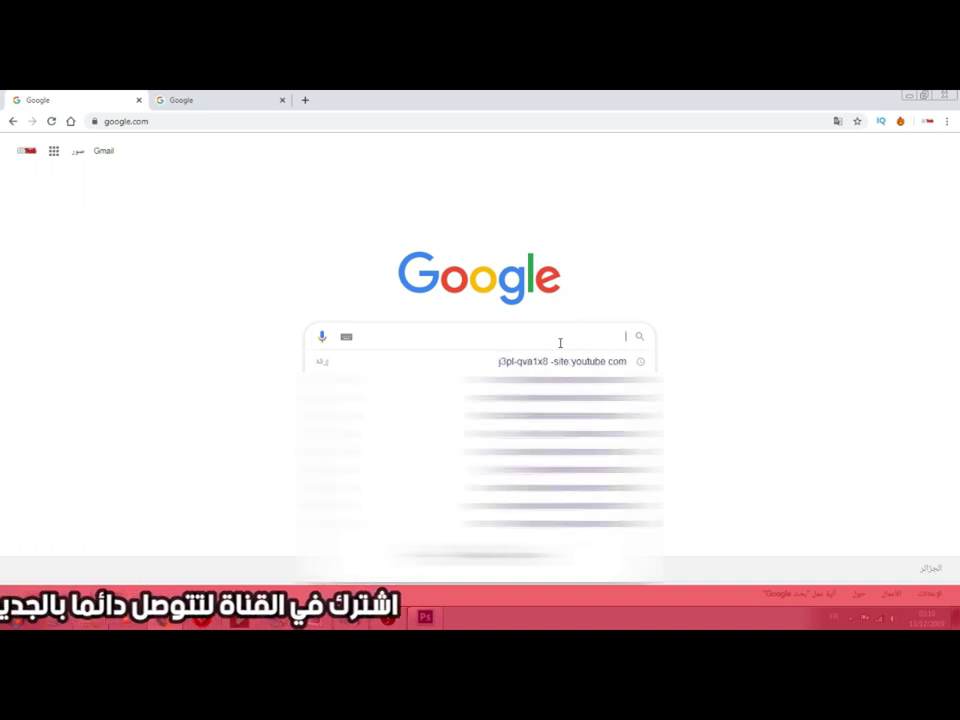
In Chrome, search Google for "youtube library audio" and open YouTube's Audio Library page.
type("youtube library")
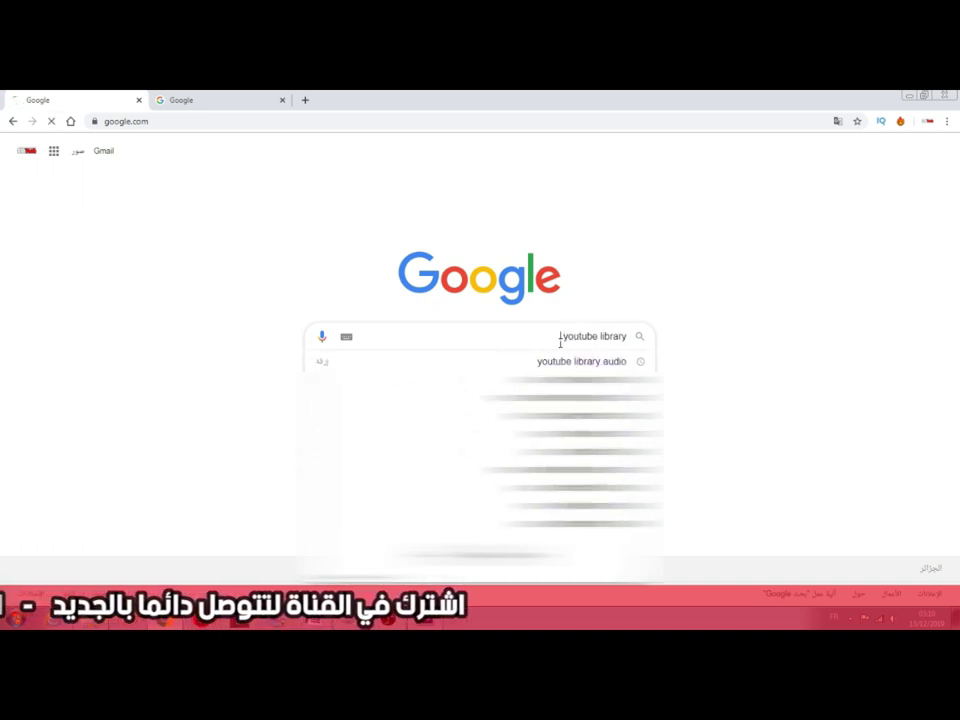
left_click(538, 362)
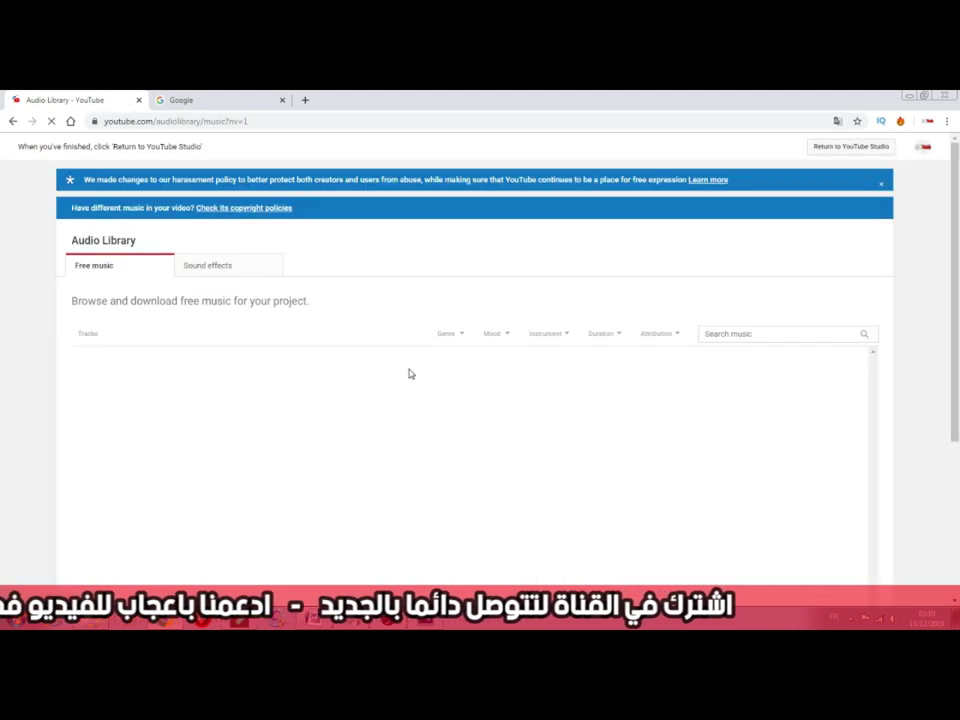
Filter the free music tracks by the Dark mood.
scroll(410, 380, "down", 1)
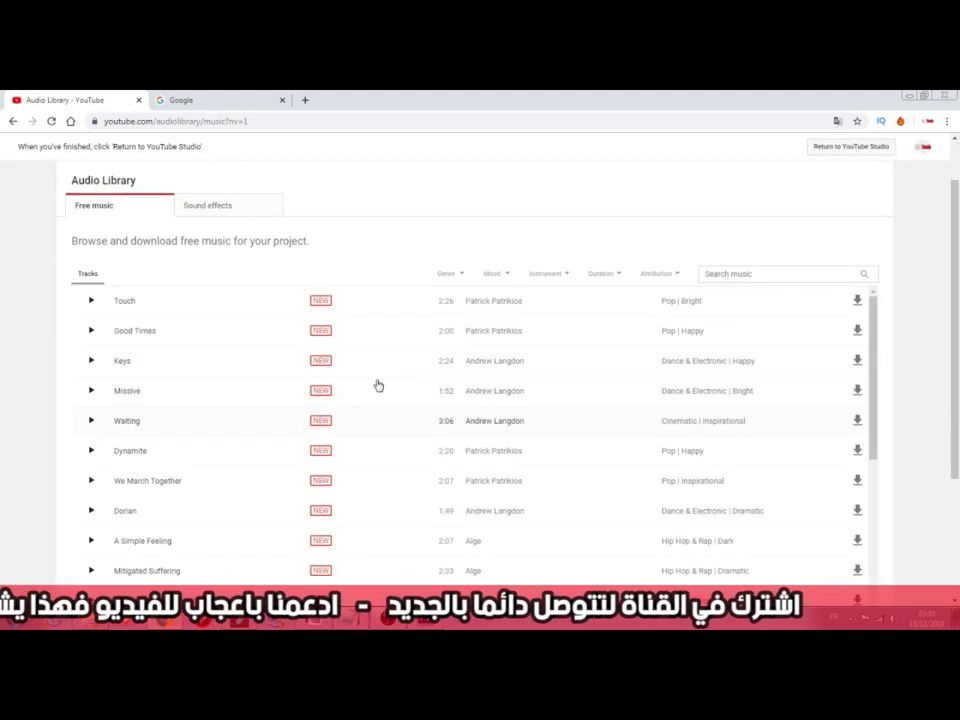
left_click(507, 274)
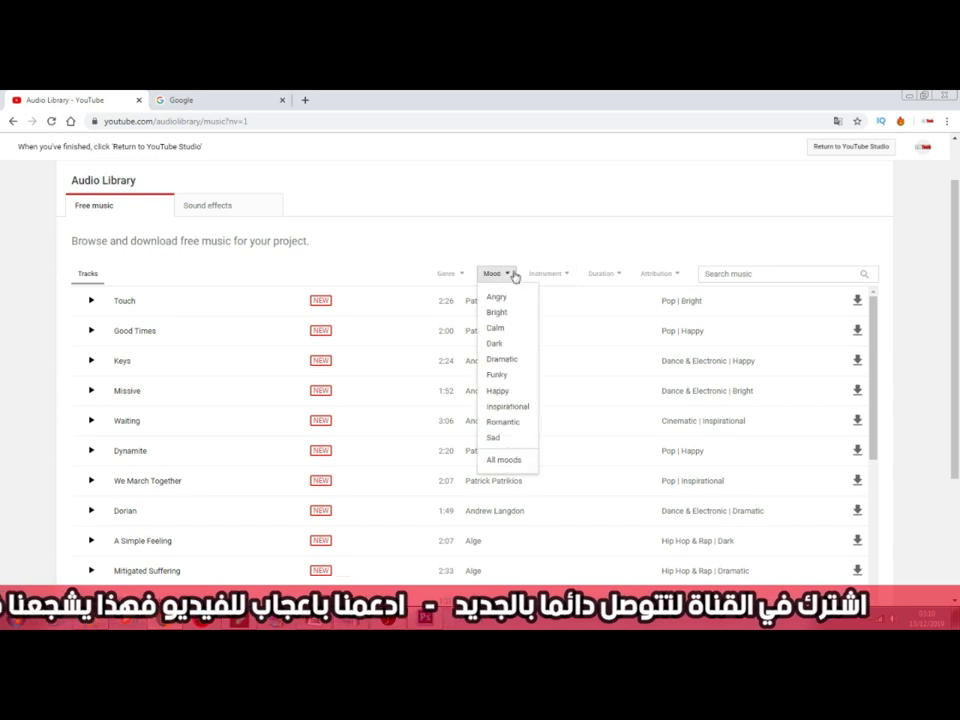
left_click(505, 344)
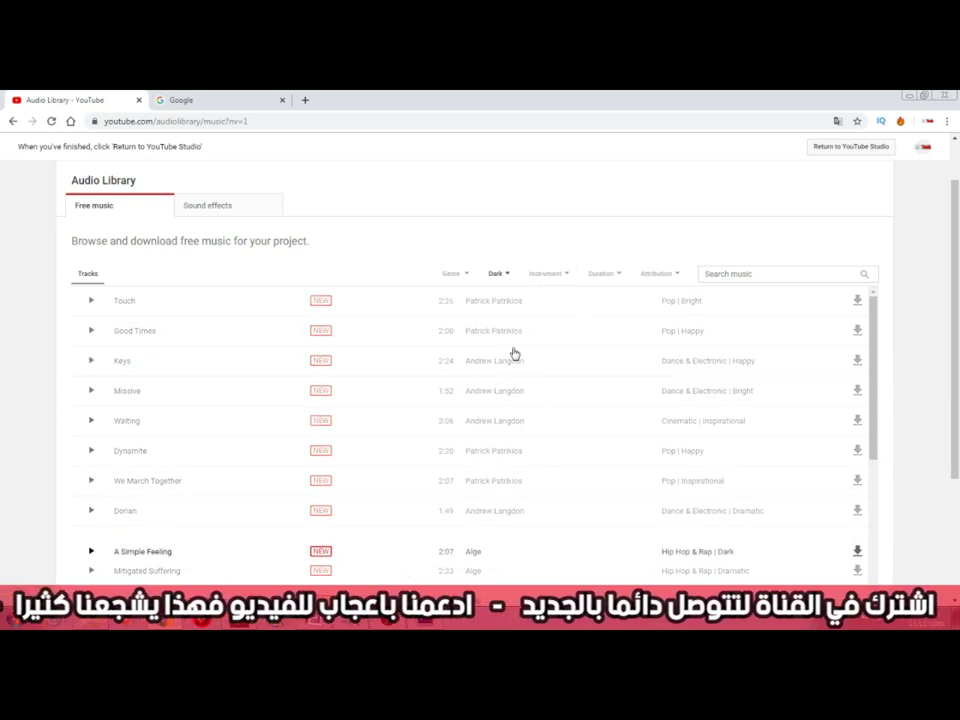
Play a short preview of the track Spirit of the Dead and download it.
left_click(90, 300)
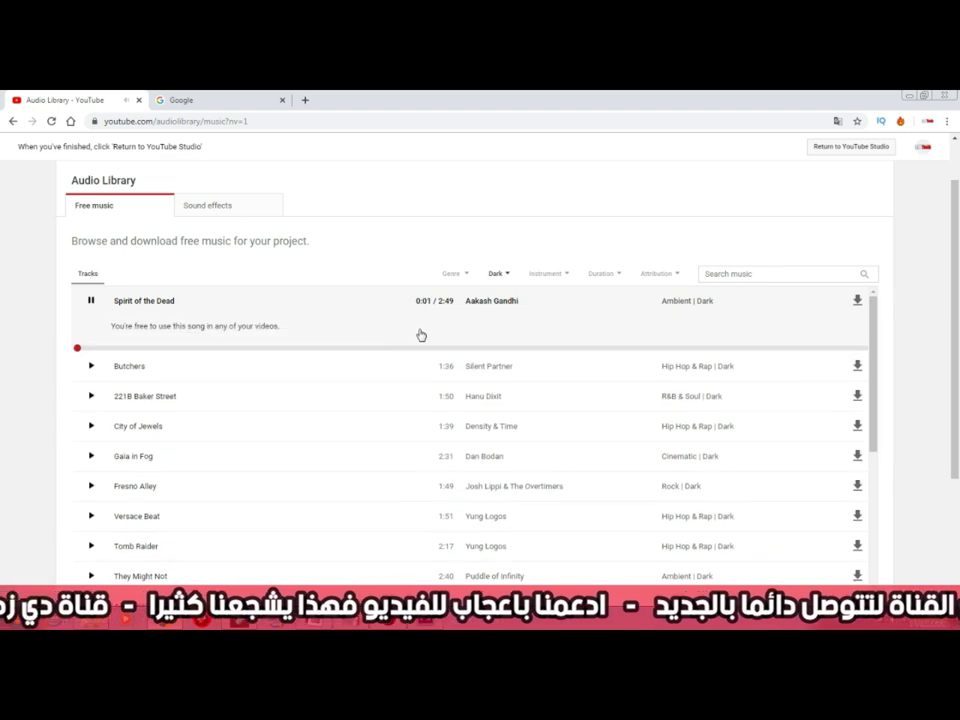
left_click(92, 302)
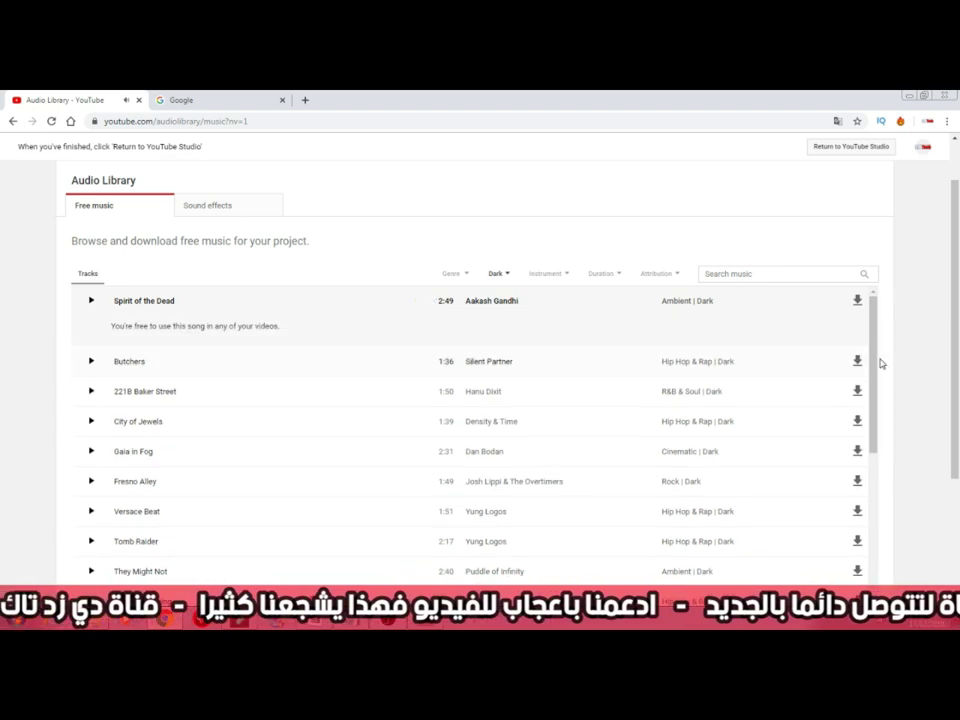
left_click(858, 301)
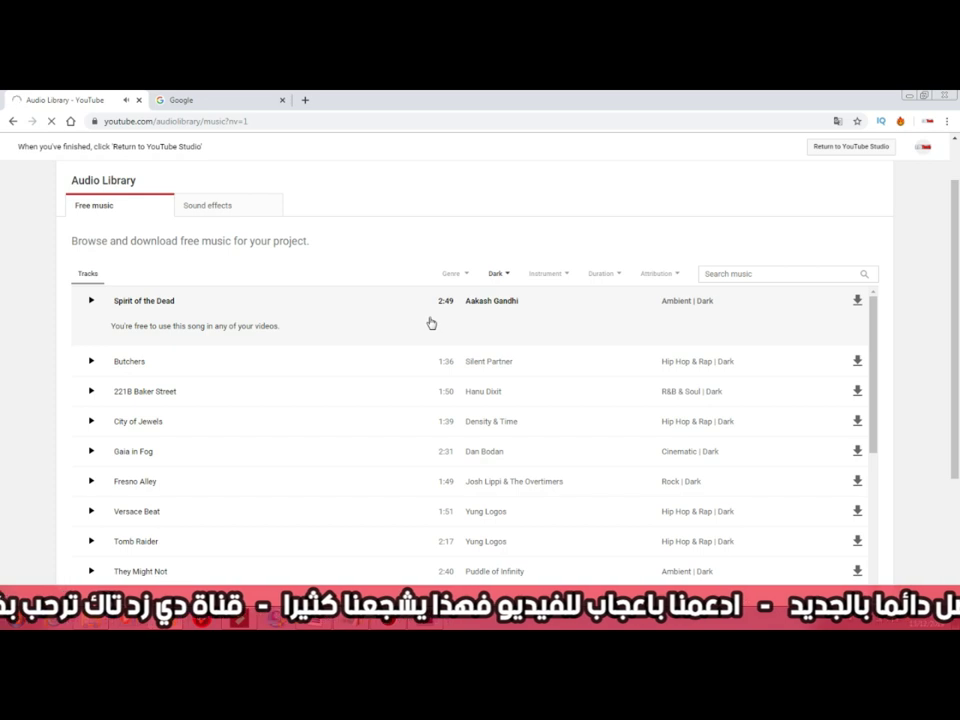
Search Google Images for "adolf hitler" in the other browser tab.
left_click(250, 99)
type("adolf hitler")
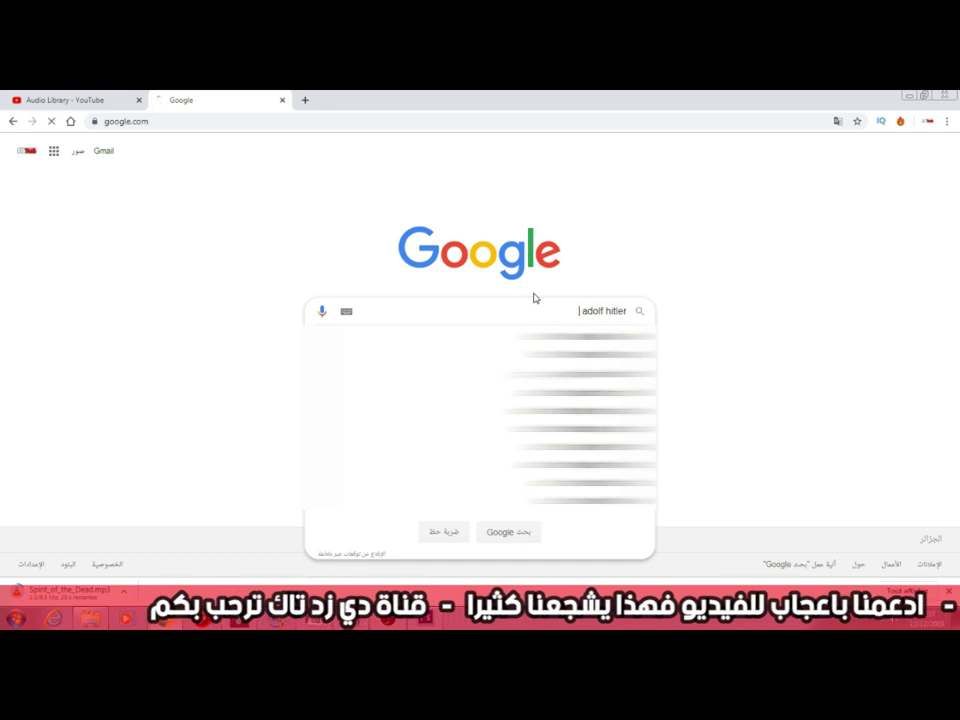
key("Return")
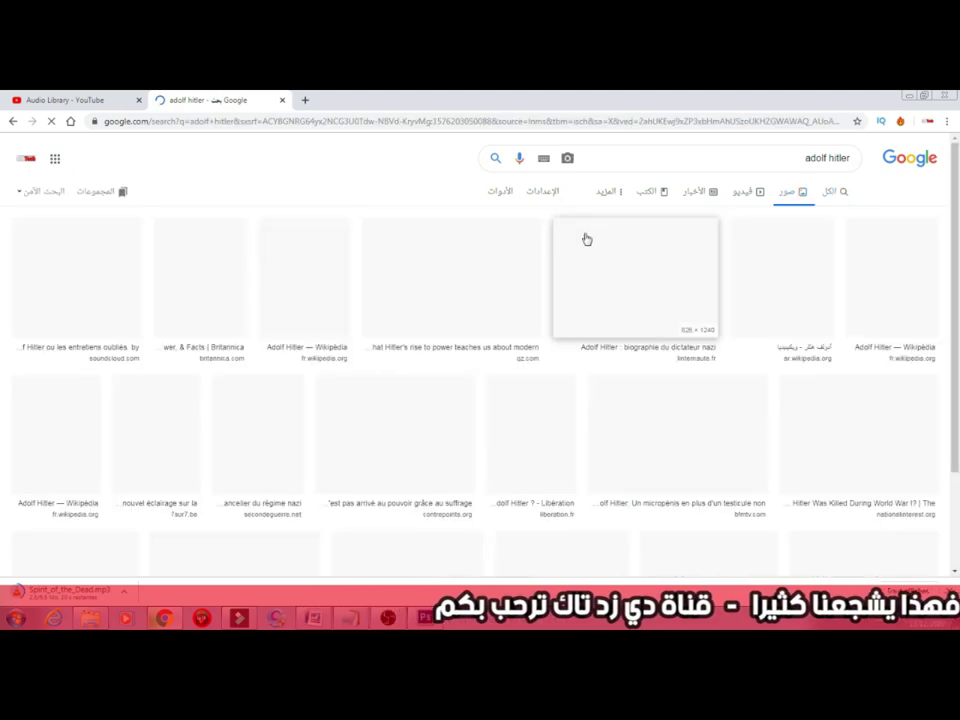
Restrict the image results by usage rights to those labelled for reuse (المصنفة على أنها قابلة لإعادة الاستخدام).
left_click(504, 197)
left_click(740, 213)
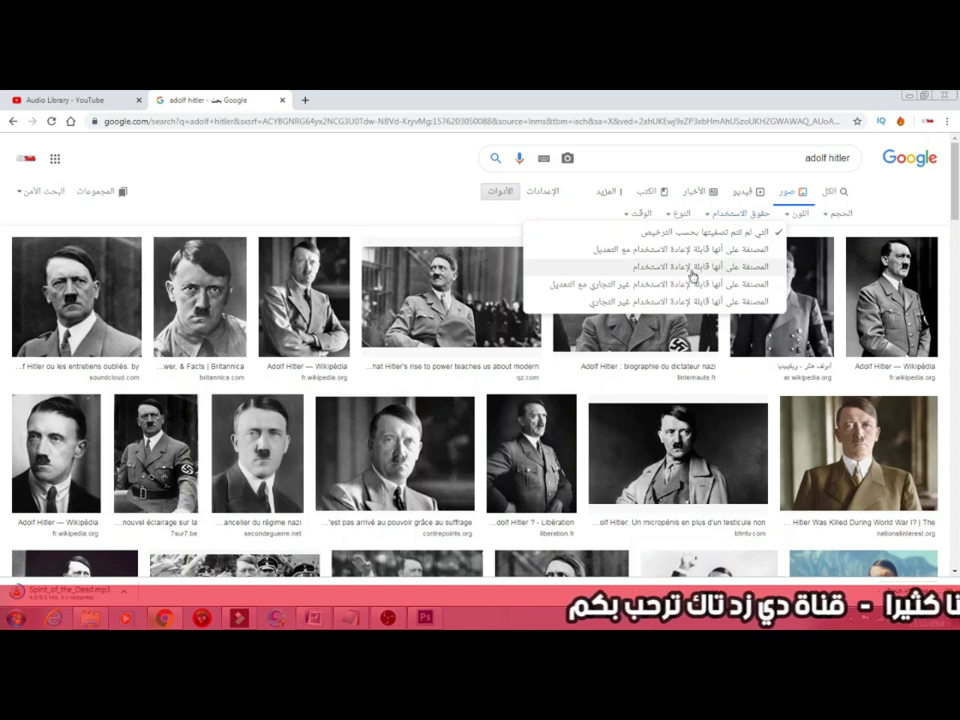
left_click(681, 268)
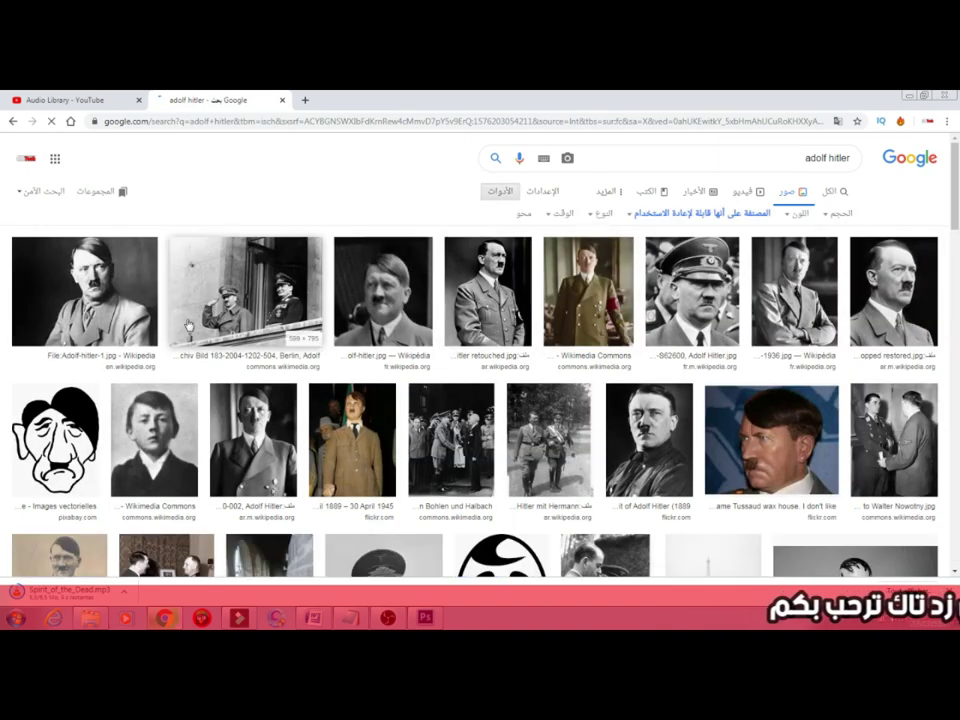
Browse the reusable image results and preview the Wikimedia Commons childhood portrait.
scroll(254, 308, "down", 2)
scroll(290, 350, "up", 1)
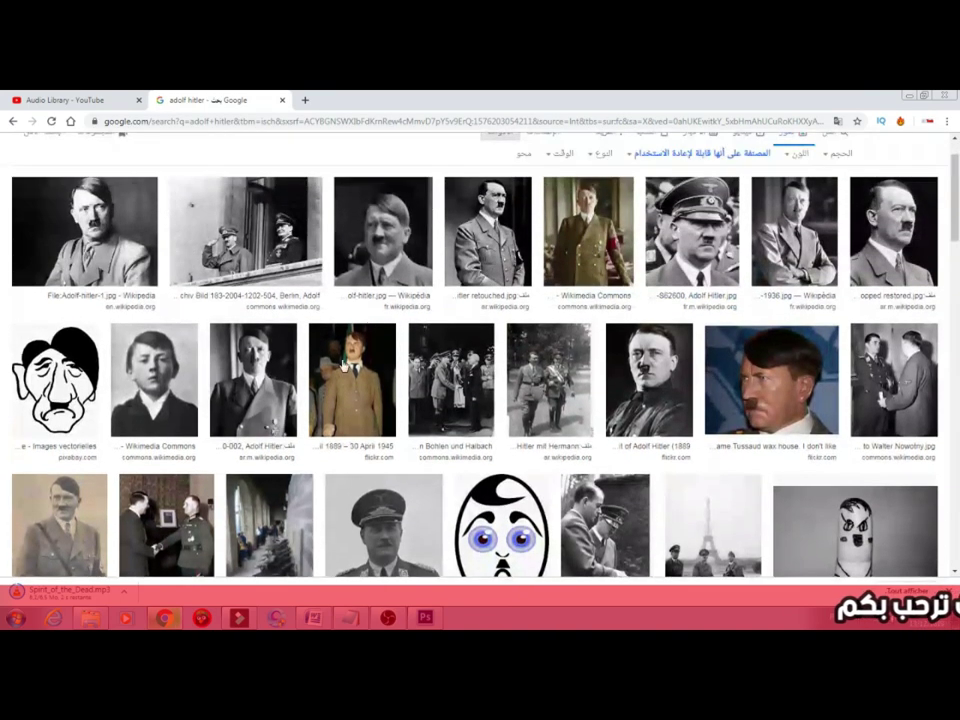
scroll(318, 386, "down", 1)
scroll(306, 403, "up", 1)
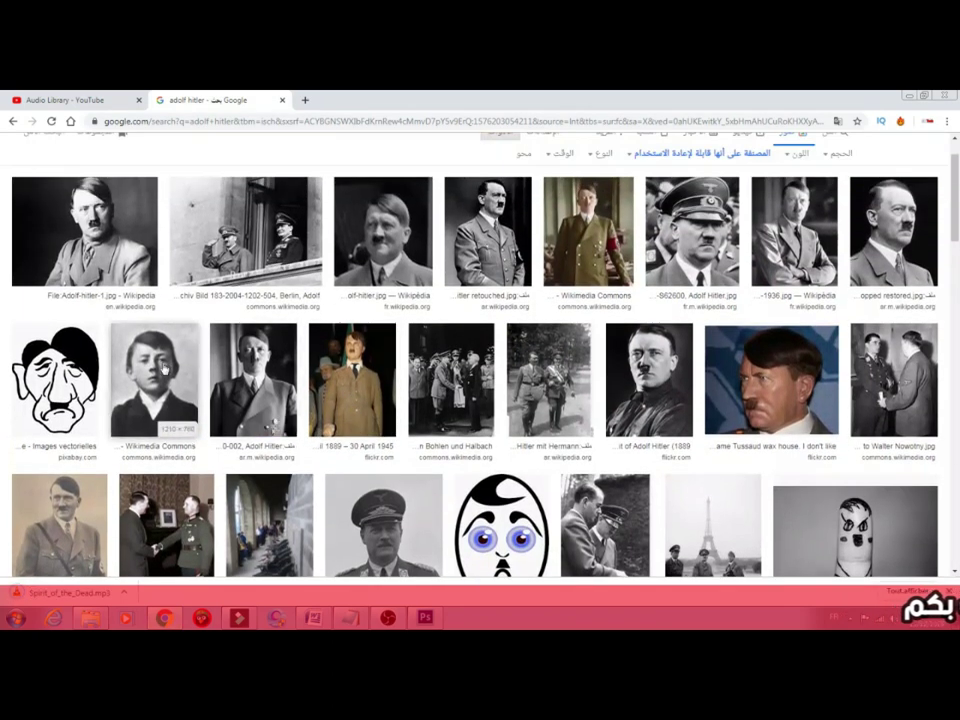
left_click(196, 378)
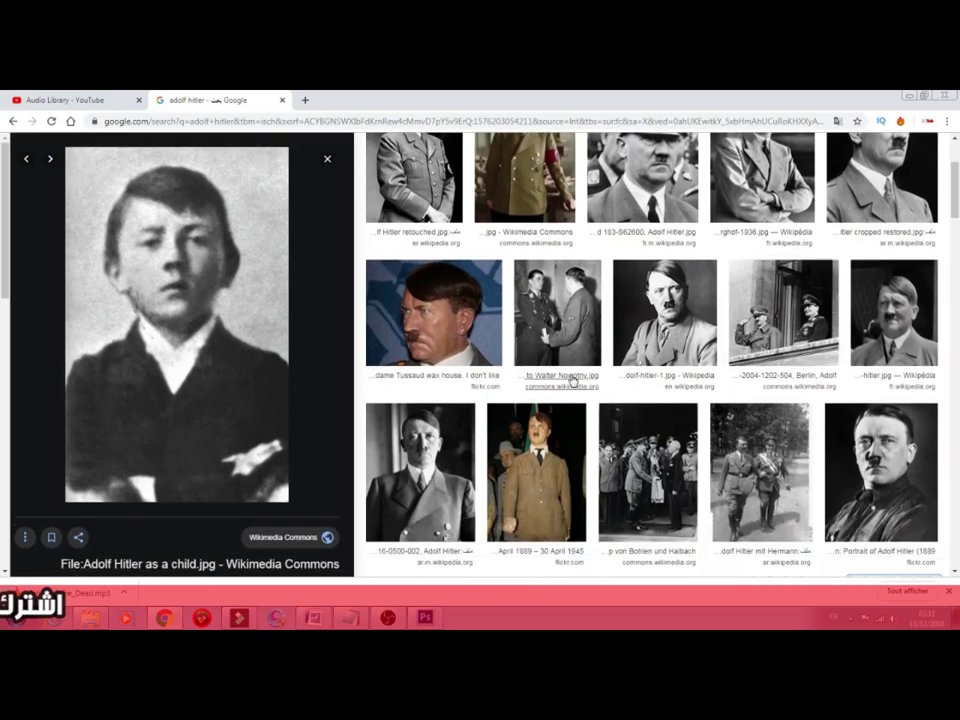
scroll(486, 367, "down", 5)
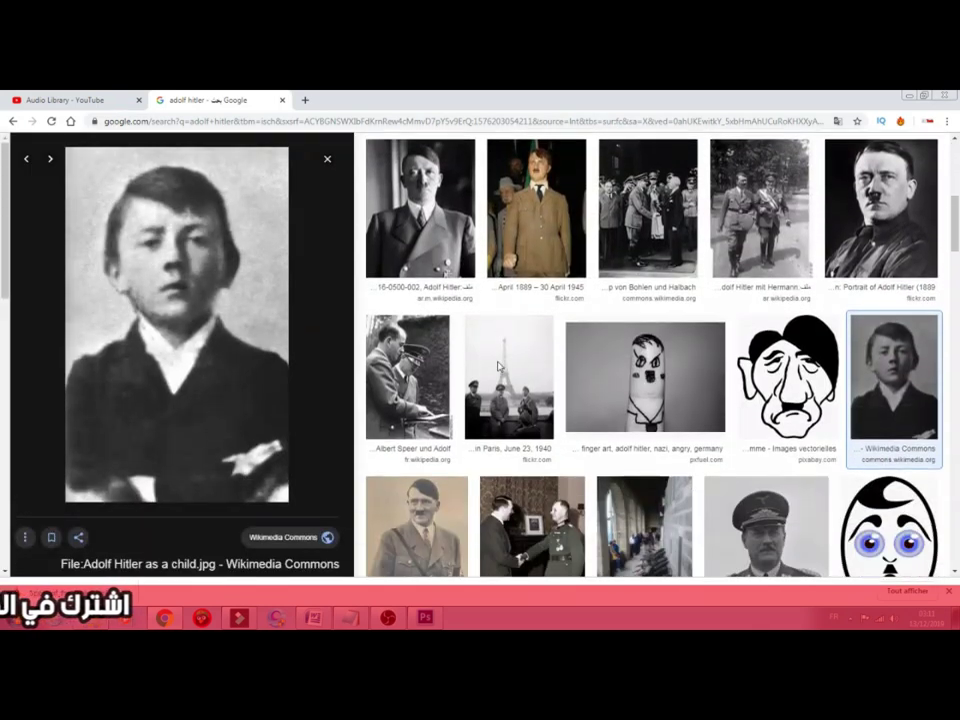
scroll(499, 367, "up", 8)
scroll(499, 367, "up", 3)
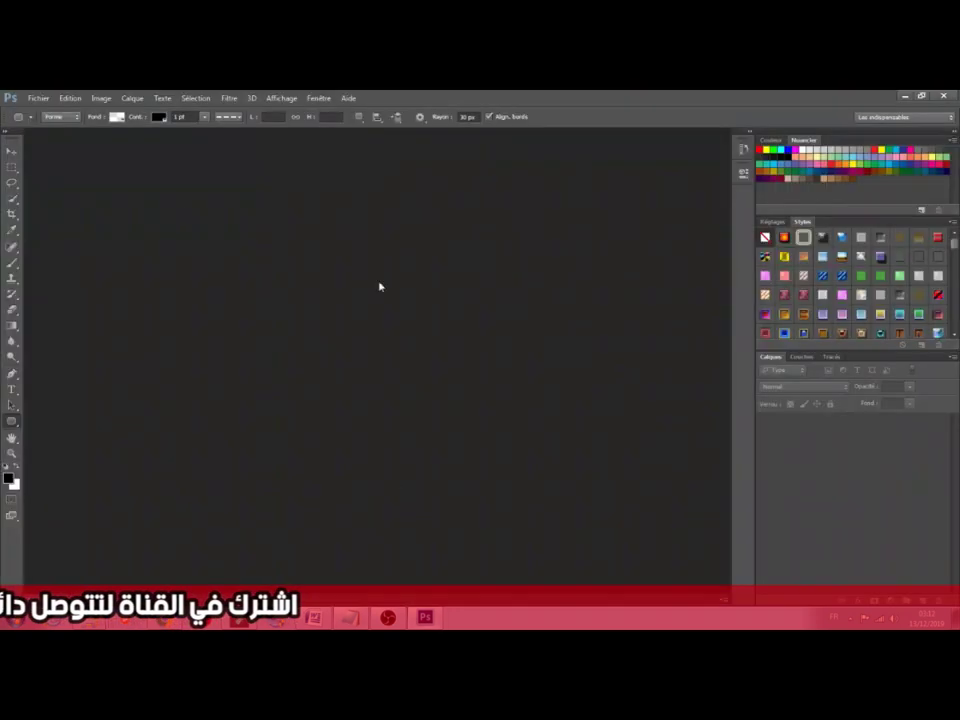
Switch to Photoshop and create a new document 600 cm wide and 150 cm high with a white background.
key("alt+f")
key("Return")
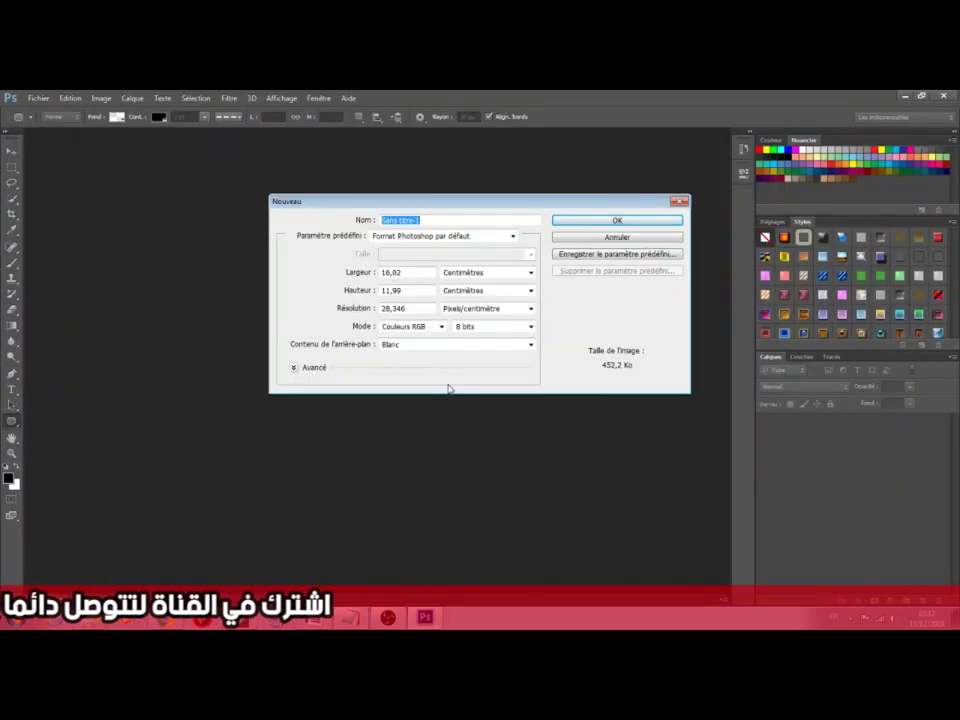
double_click(408, 272)
type("600")
key("Tab")
key("Tab")
type("150")
key("Return")
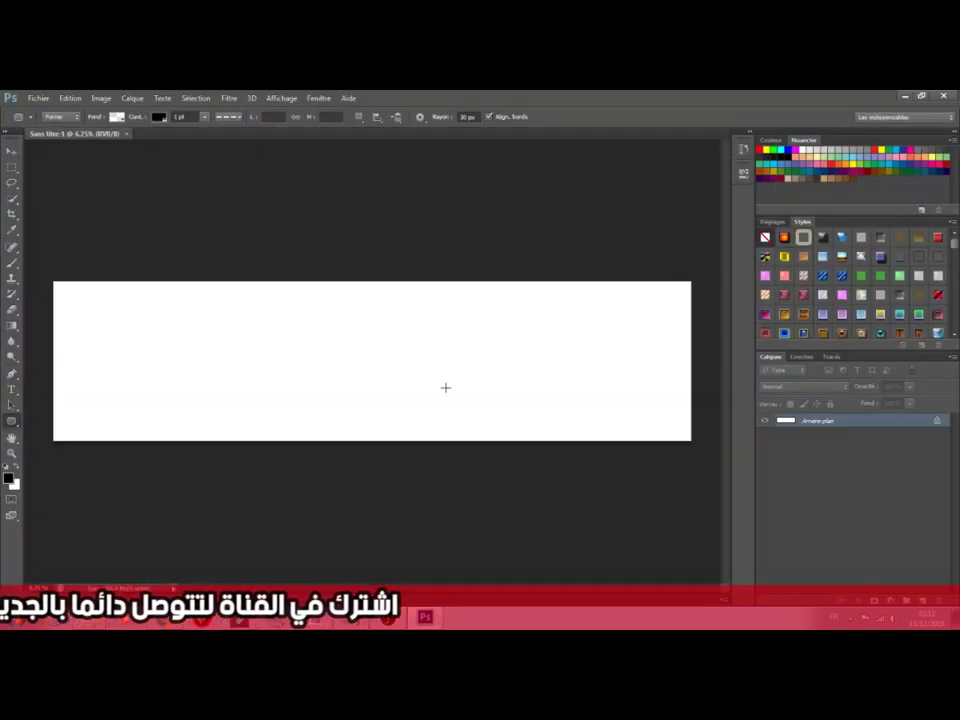
Create a wide text box near the upper edge of the blank canvas and set its Arabic title to 72 pt.
left_click(12, 390)
left_click_drag(155, 304, 471, 344)
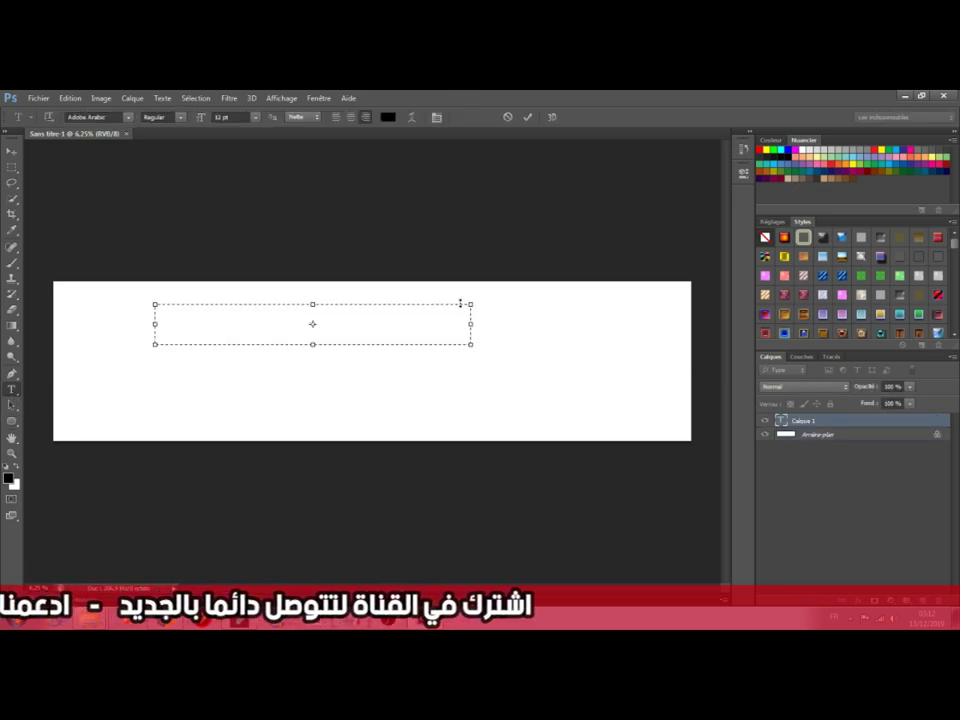
left_click(255, 117)
left_click(241, 313)
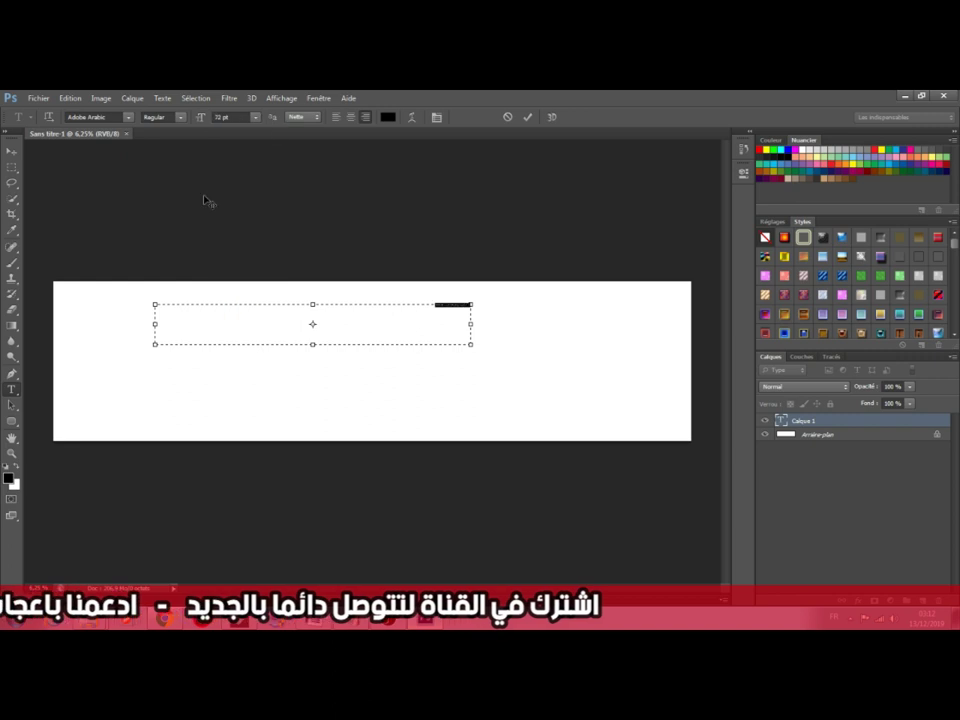
Change the Arabic title's font to A Soraya.
left_click(128, 117)
scroll(140, 173, "up", 5)
left_click_drag(272, 173, 272, 193)
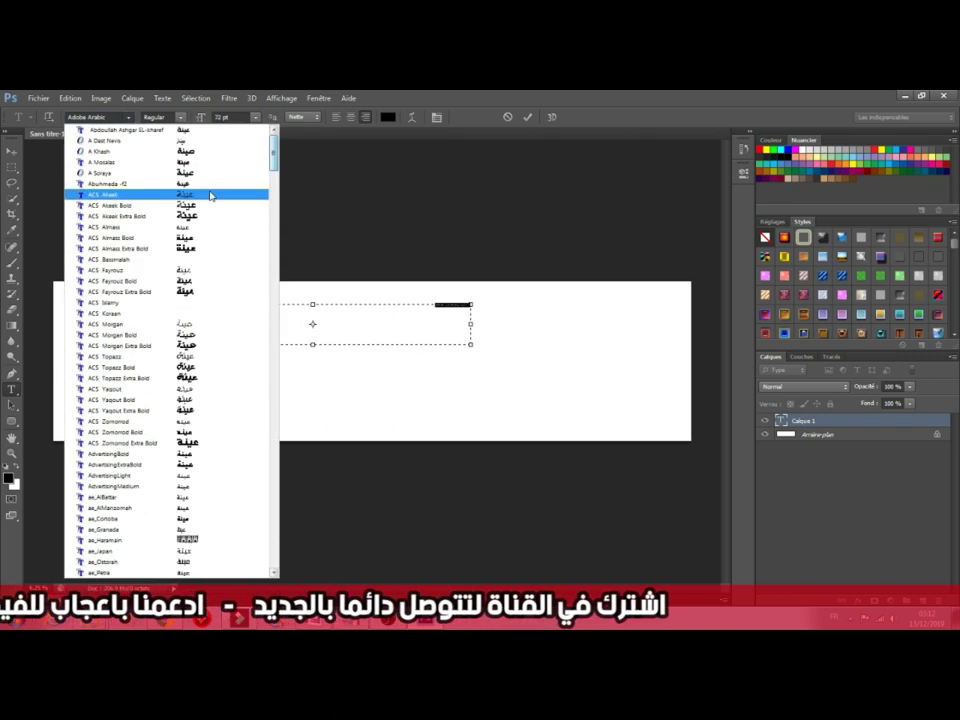
left_click(214, 188)
Increase the title's vertical and horizontal character scale until the text fills the box width, and close the character settings.
left_click(436, 117)
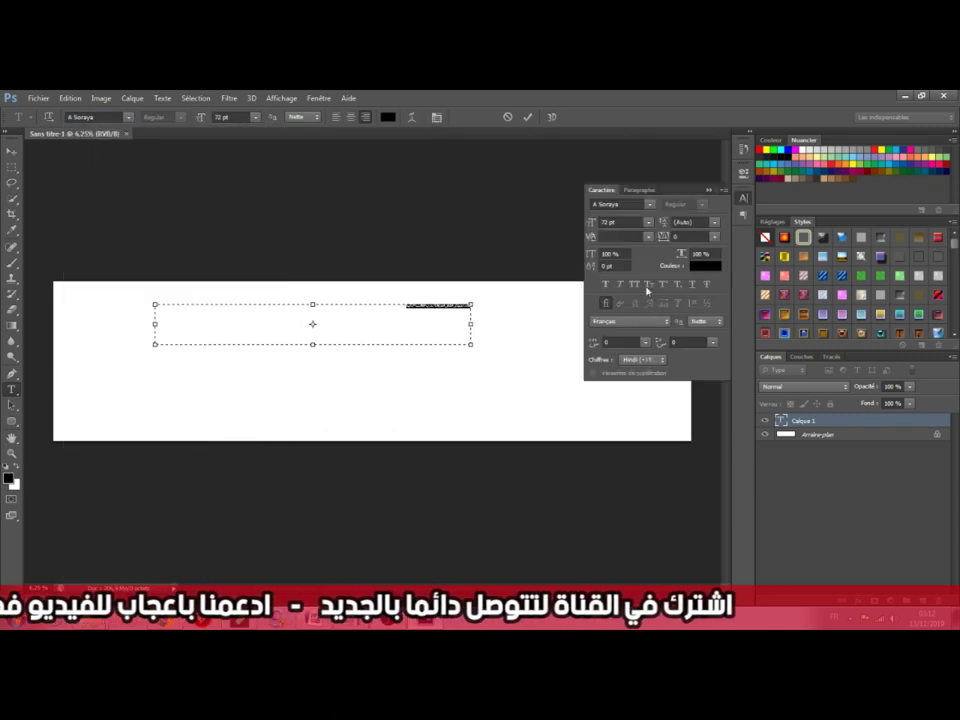
left_click_drag(686, 258, 712, 258)
left_click_drag(590, 254, 612, 255)
left_click_drag(684, 254, 775, 253)
left_click(743, 197)
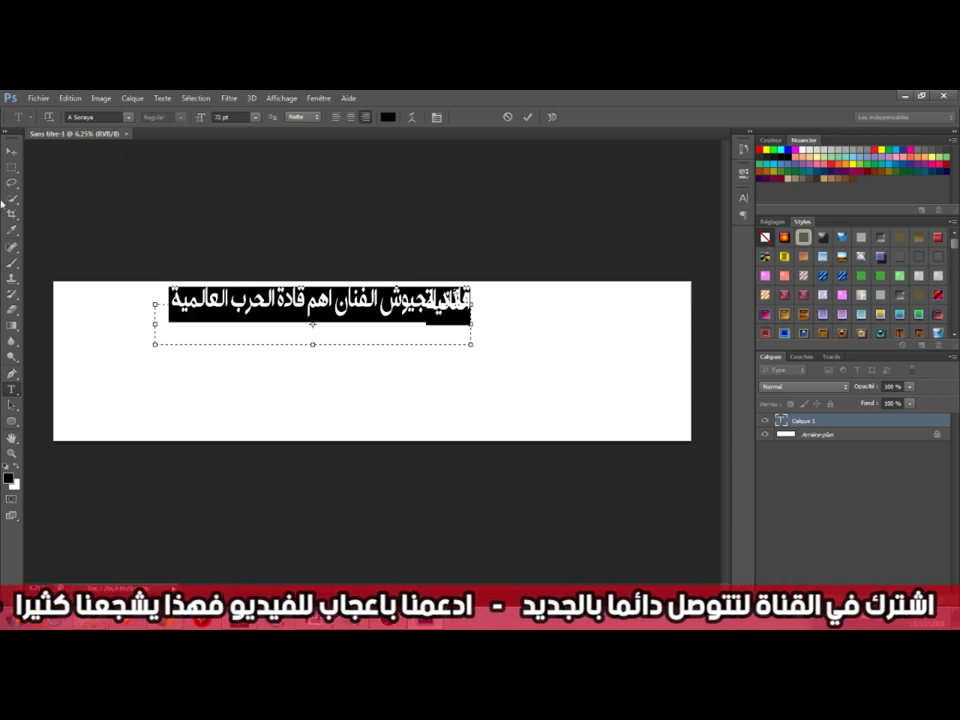
Move the Arabic title lower toward the middle of the canvas and change its font to AL - QASSAM-BD.
left_click(12, 150)
left_click(12, 389)
double_click(781, 420)
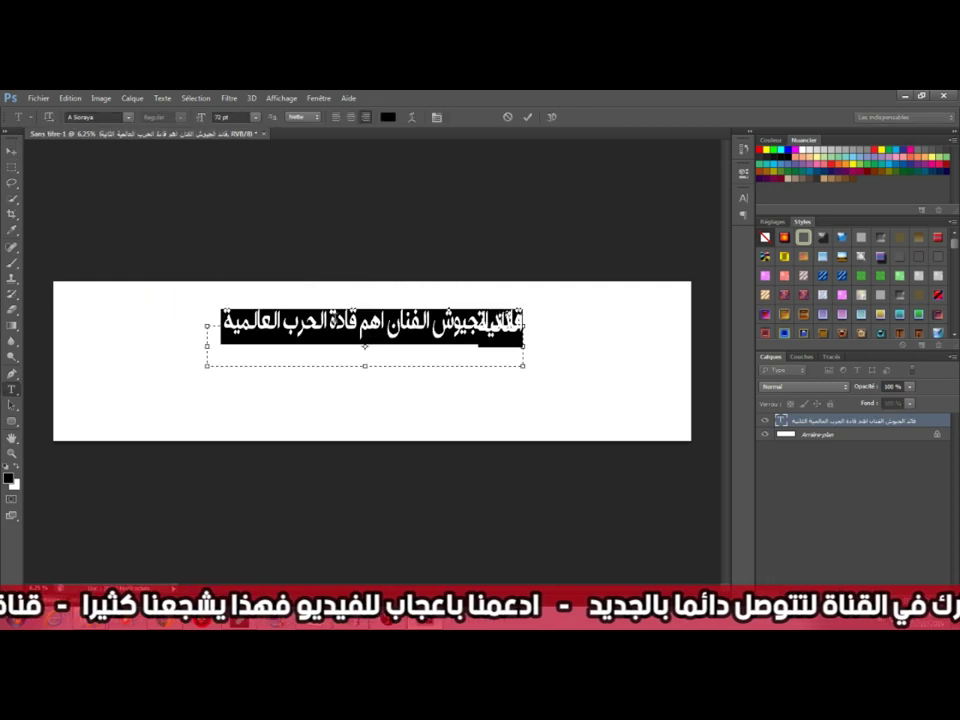
key("Down")
left_click(12, 150)
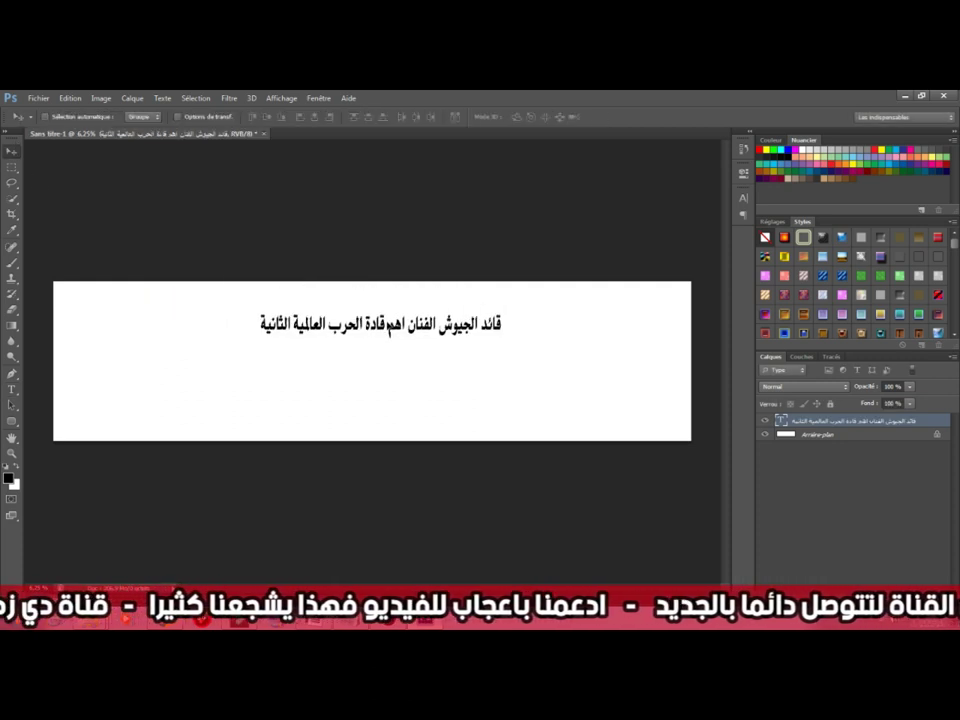
Set the title's horizontal character scale to 680 % and move the title to the canvas's horizontal centre.
left_click(12, 389)
double_click(781, 420)
left_click(743, 197)
left_click_drag(684, 256, 766, 262)
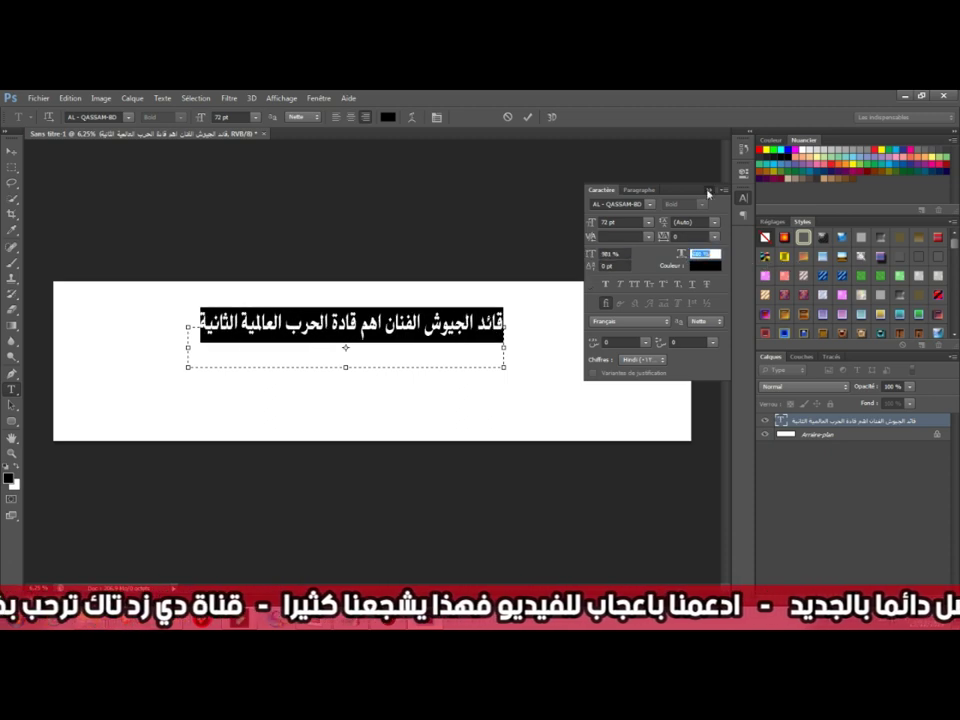
left_click(708, 191)
left_click(12, 150)
Copy the birth sentence from the Notepad notes and paste it into a new text box directly beneath the title in Photoshop.
key("alt+Tab")
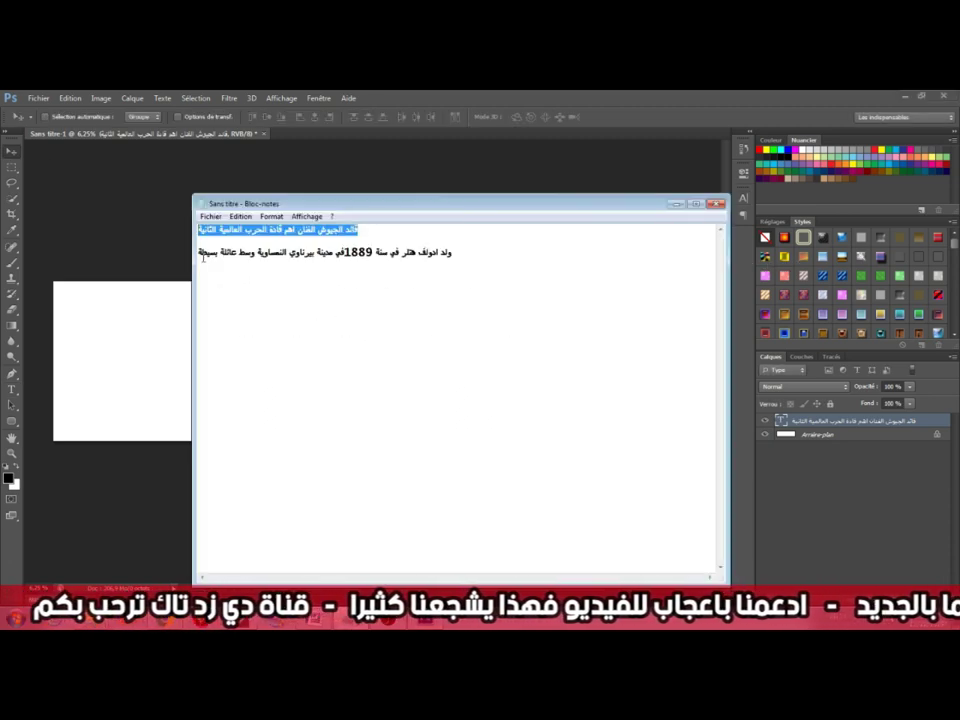
left_click_drag(203, 257, 453, 243)
key("alt+Tab")
left_click(12, 389)
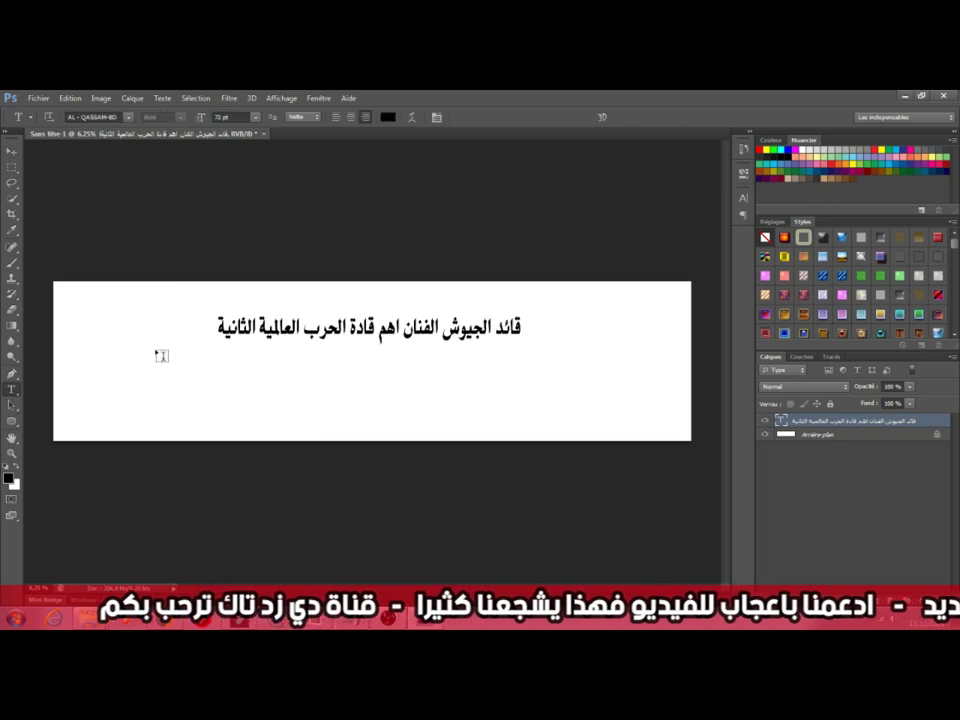
left_click_drag(596, 399, 597, 399)
type("ولد هتلر في سنة ١٨٨٩ في مدينة بيرناوي النمساوية وسط عائلة")
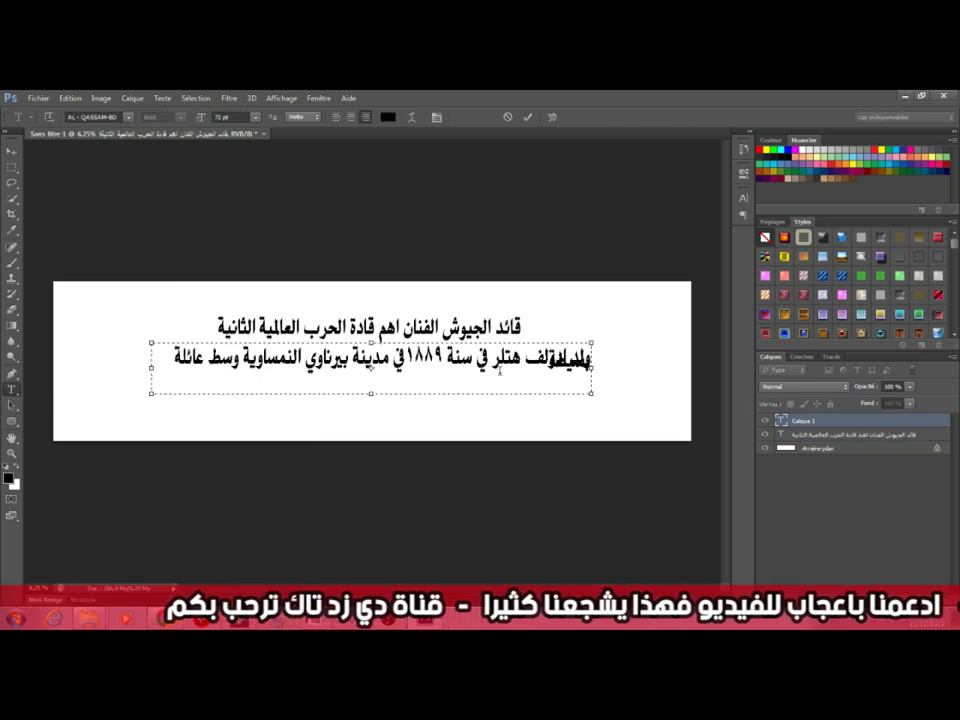
Set the second line's digit style to Arabe and narrow its horizontal scale until the sentence fits on one line.
key("ctrl+a")
left_click(436, 117)
left_click(640, 359)
left_click(645, 371)
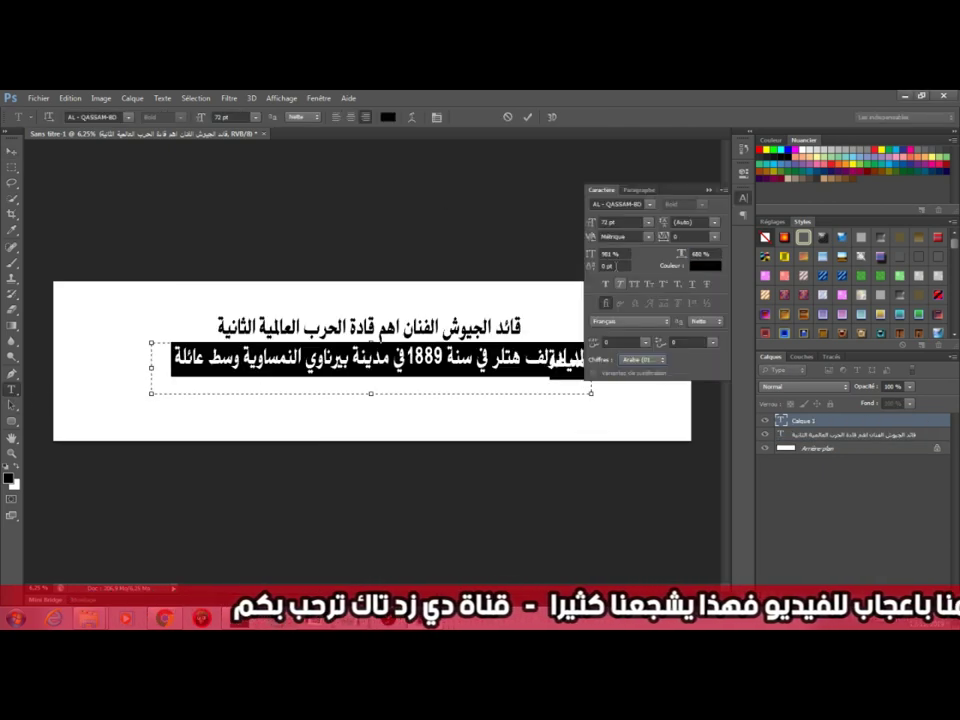
left_click(706, 190)
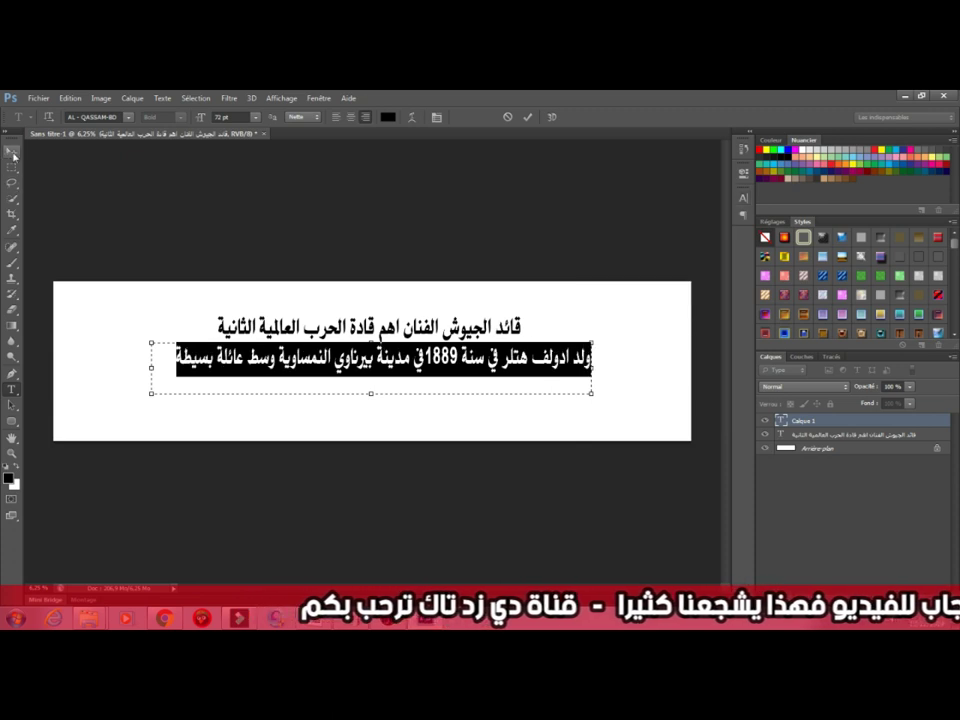
Draw a light grey rounded rectangle about 11856 by 2223 px around both text lines and place its layer beneath them.
left_click(13, 422)
left_click_drag(138, 304, 582, 387)
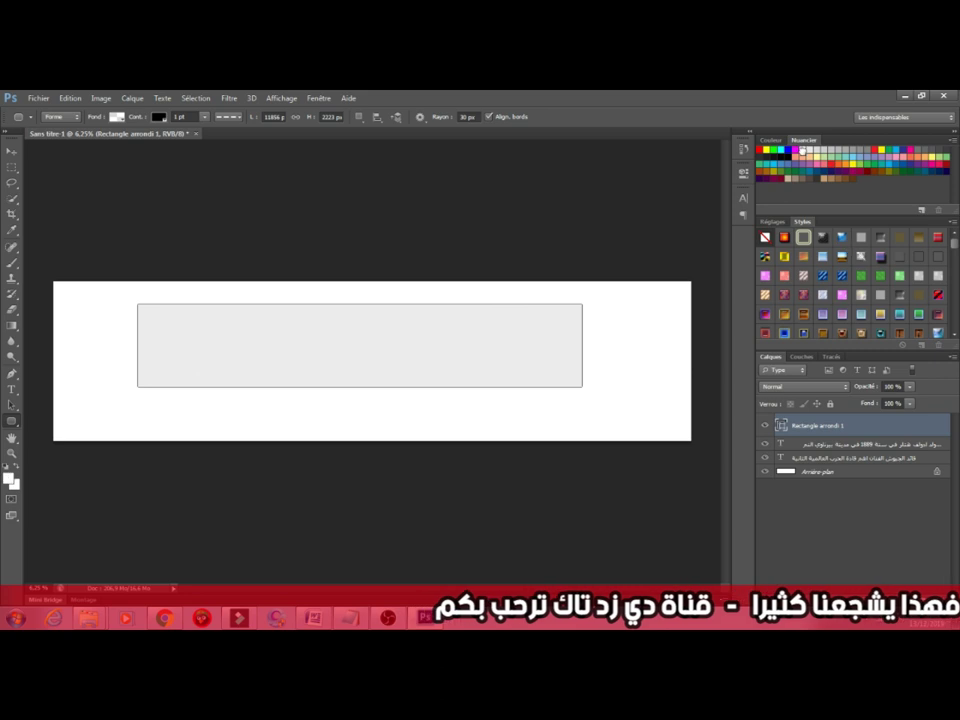
left_click_drag(822, 430, 820, 464)
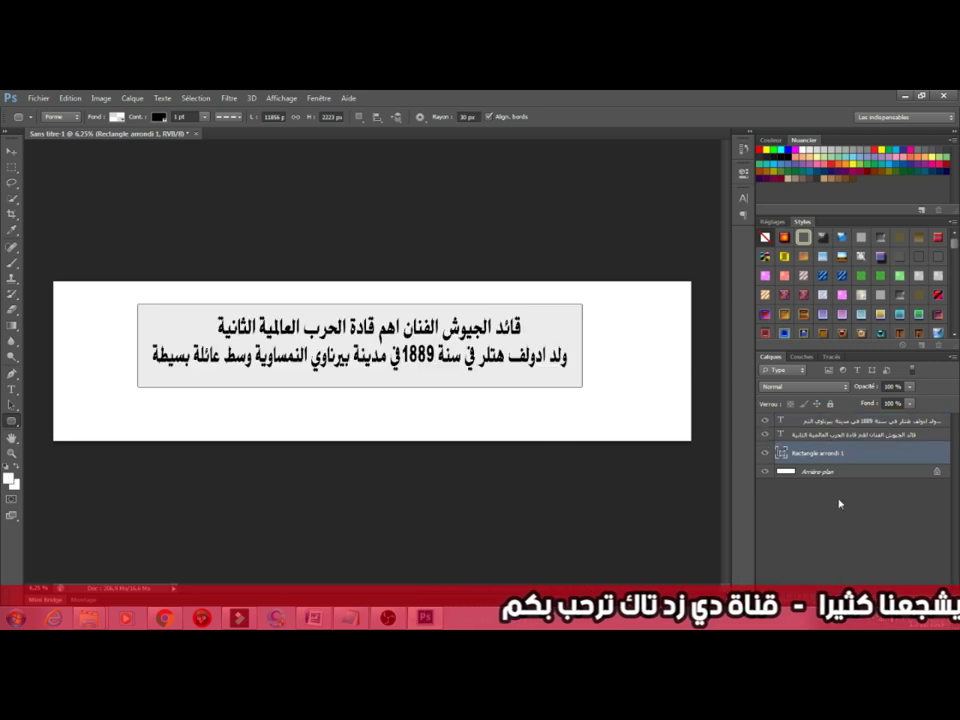
Unlock the background layer and scale it down to match the rounded rectangle, leaving the surrounding canvas transparent.
key("v")
left_click(936, 471)
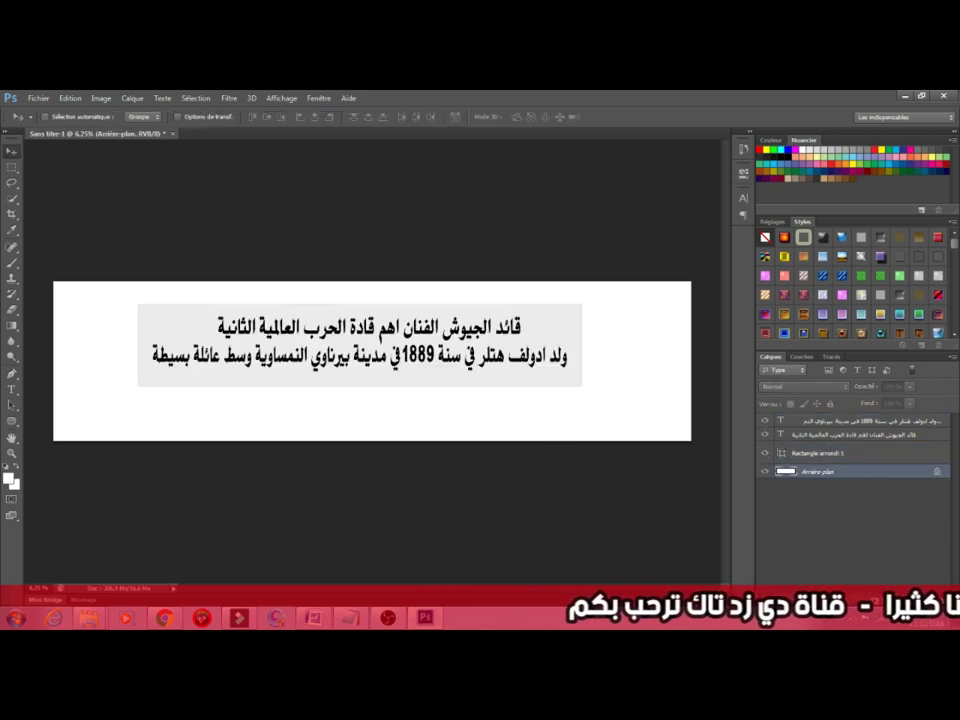
key("ctrl+t")
left_click_drag(690, 440, 581, 386)
left_click_drag(55, 284, 138, 298)
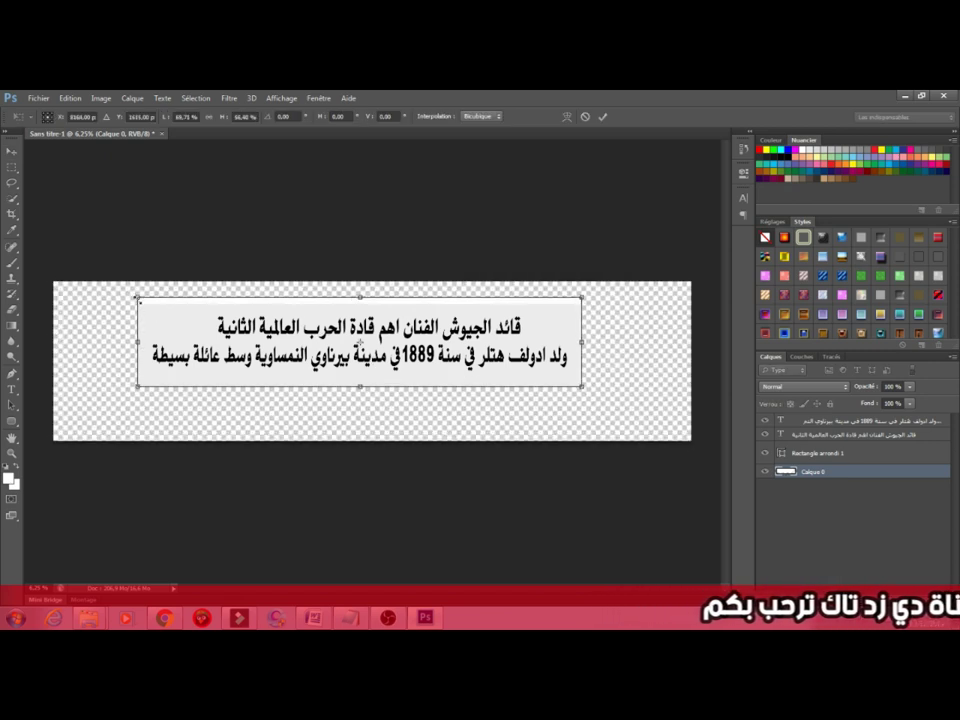
left_click_drag(360, 297, 360, 303)
key("v")
left_click(368, 289)
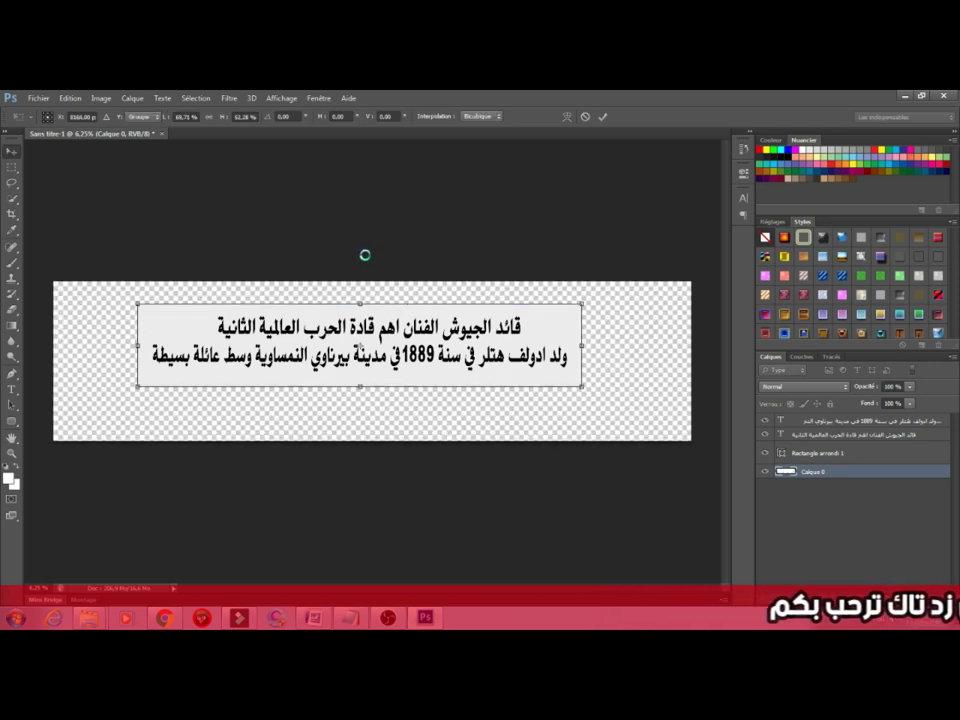
Save the banner to the desktop as a PNG named hitler with the smallest/slow compression and no interlacing.
left_click(38, 98)
left_click(60, 240)
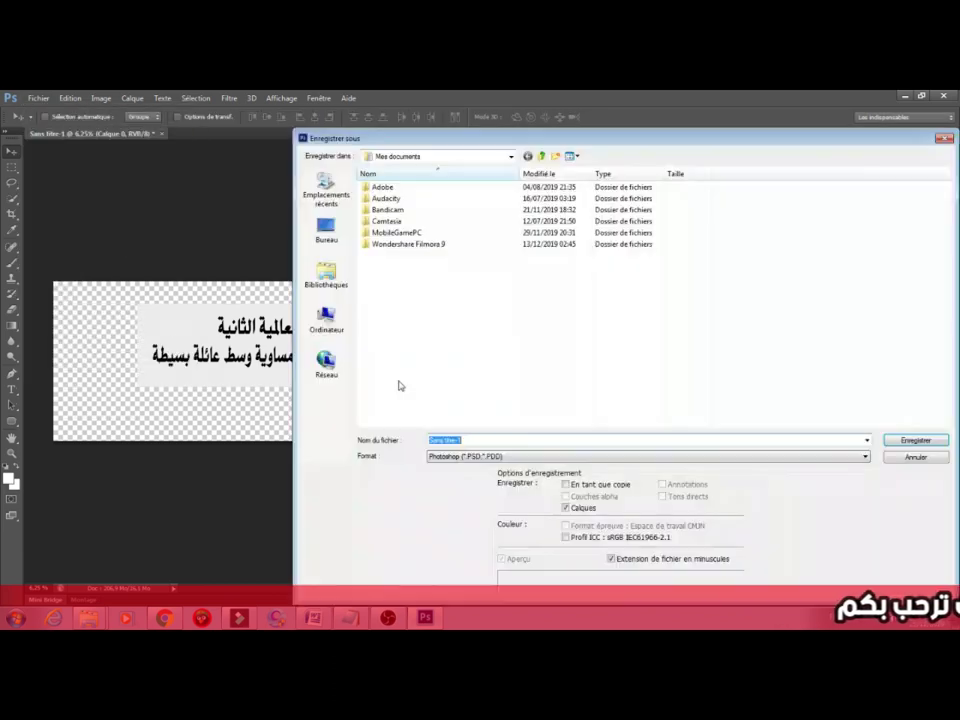
left_click(604, 456)
left_click(612, 406)
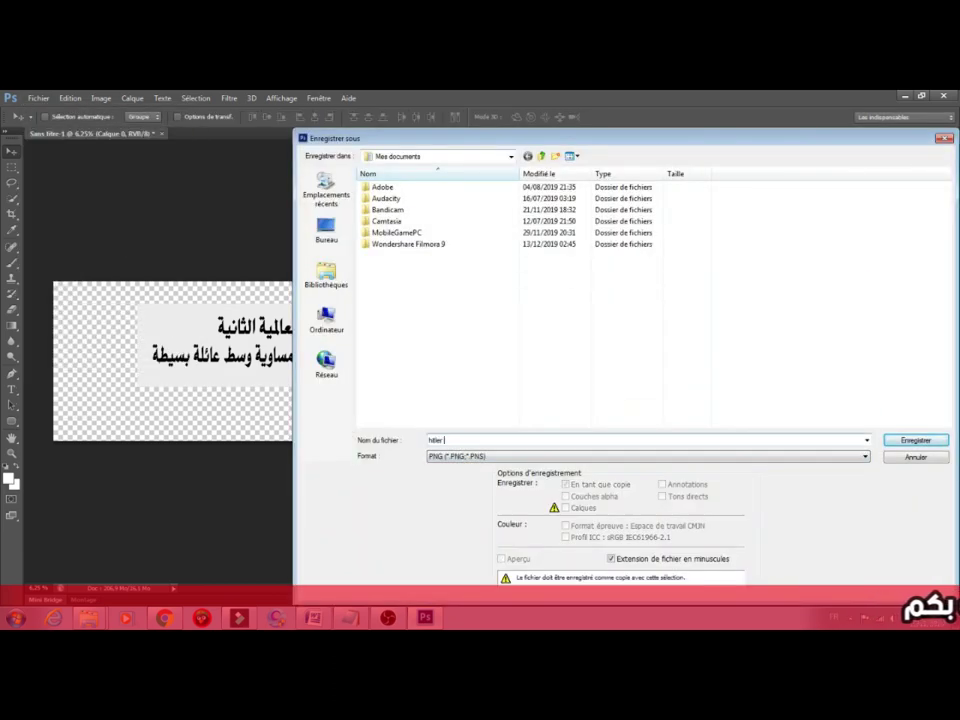
left_click(325, 228)
left_click(915, 440)
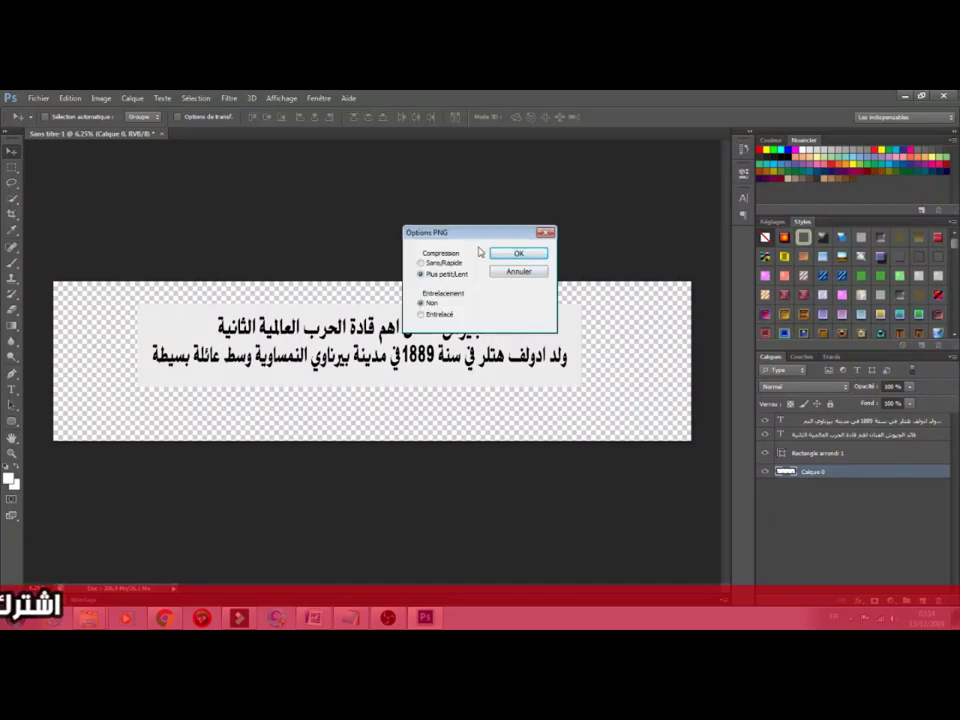
key("Return")
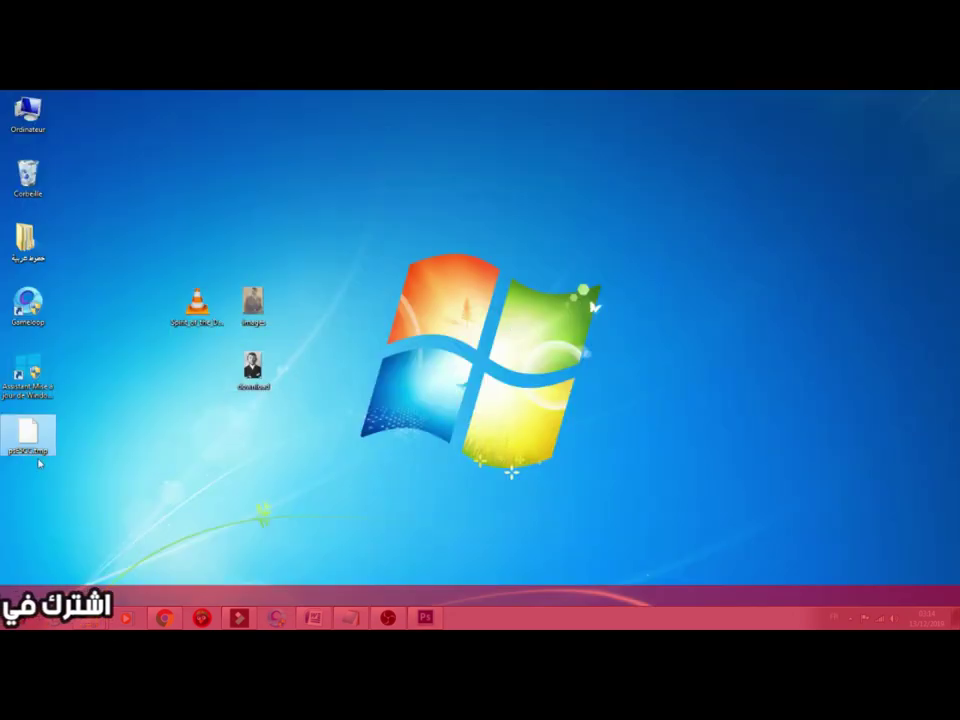
Group the banner image with the other desktop media and import the images, music and voice recording into Filmora 9.
left_click_drag(40, 462, 212, 401)
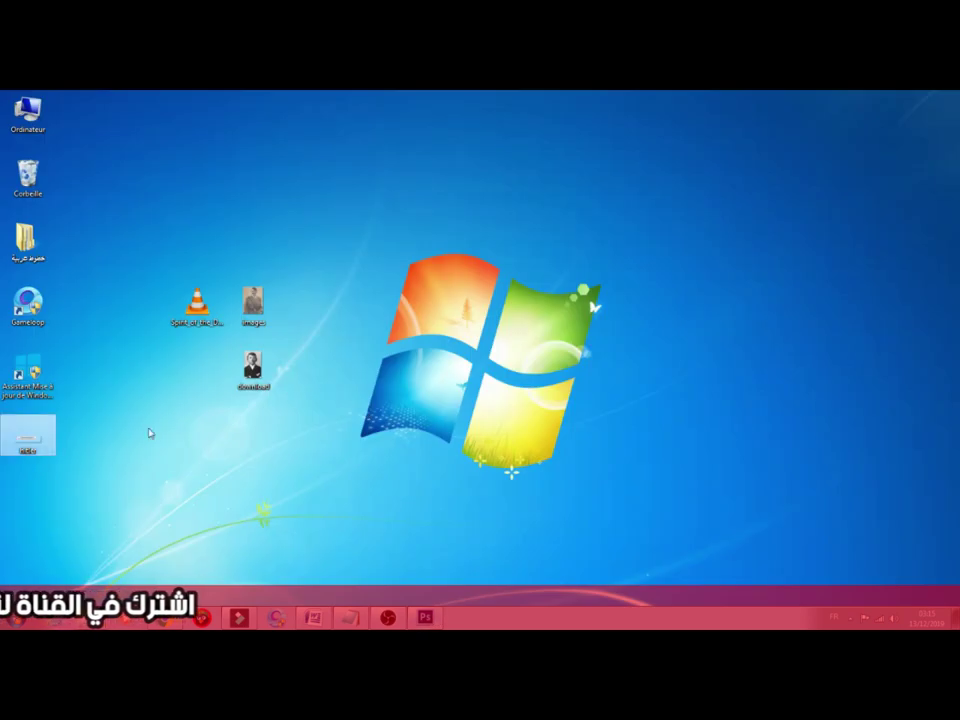
key("Return")
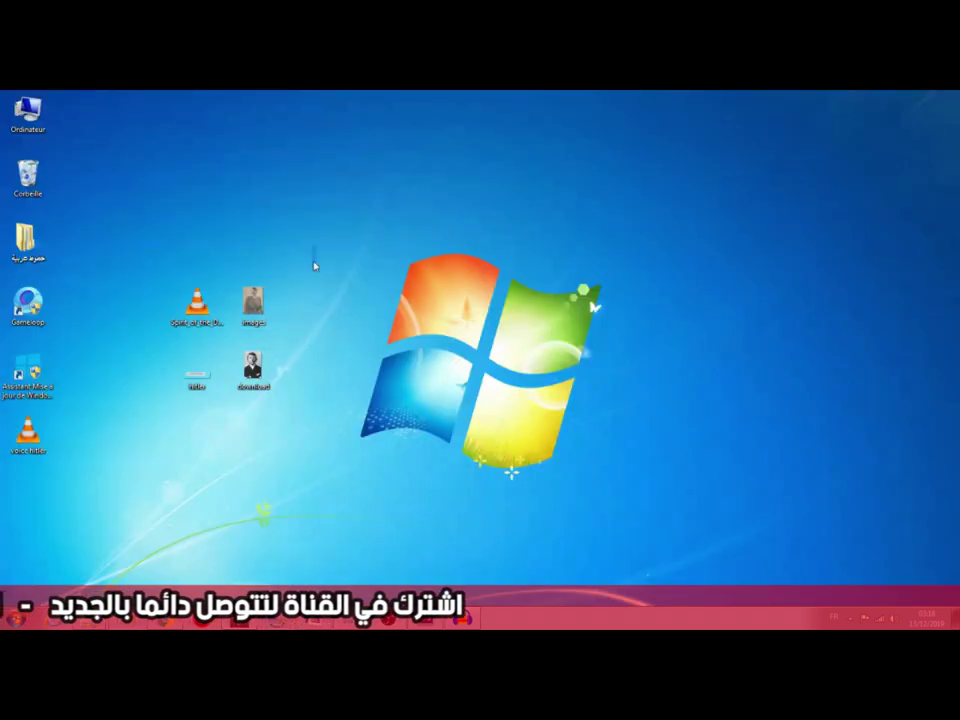
left_click_drag(315, 261, 165, 395)
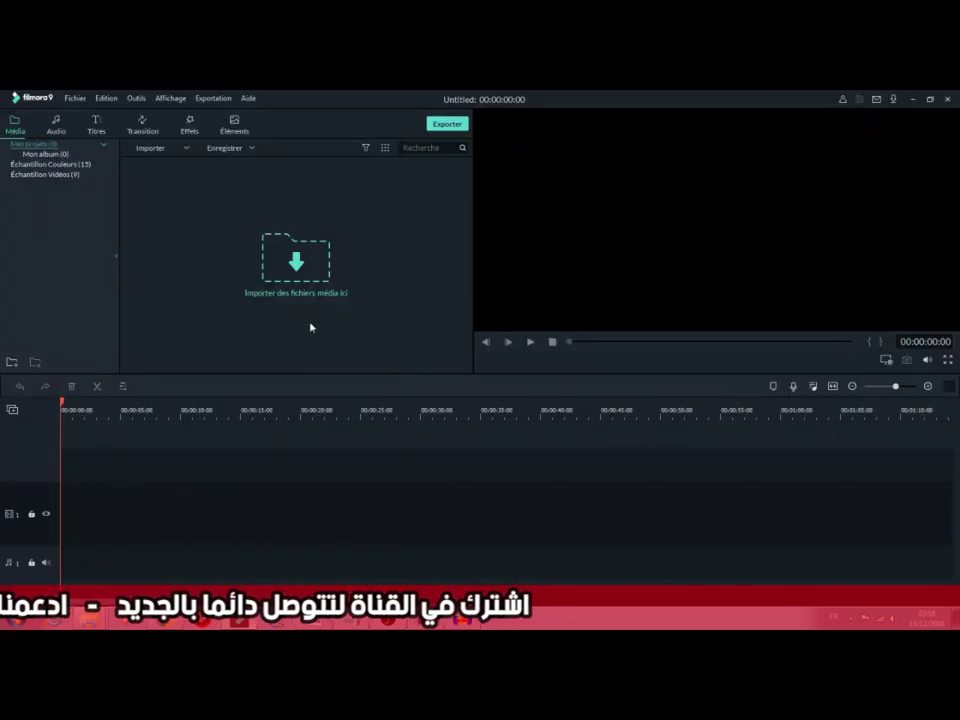
left_click_drag(311, 326, 296, 262)
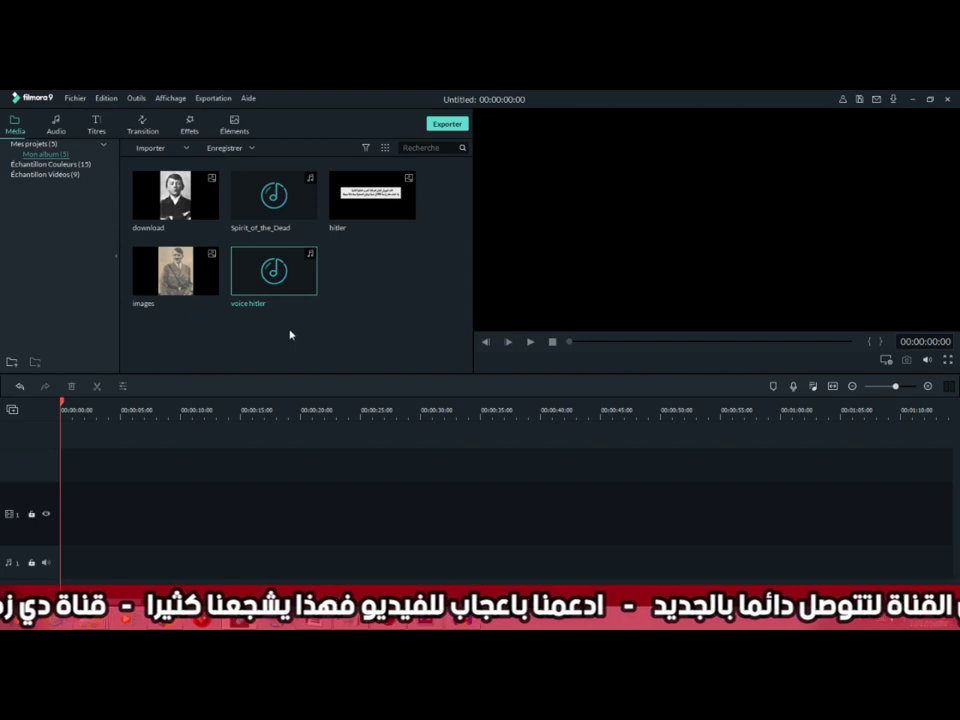
Place the images and download photos consecutively on video track 1 and the hitler banner above them on track 2, starting at zero.
left_click(195, 270)
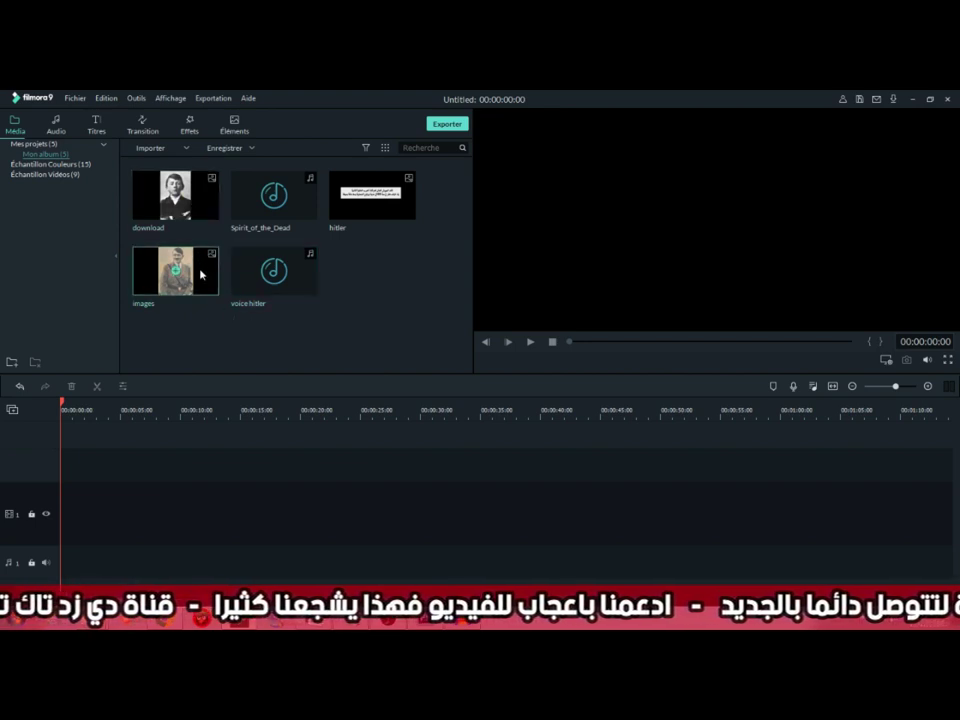
left_click_drag(207, 277, 62, 505)
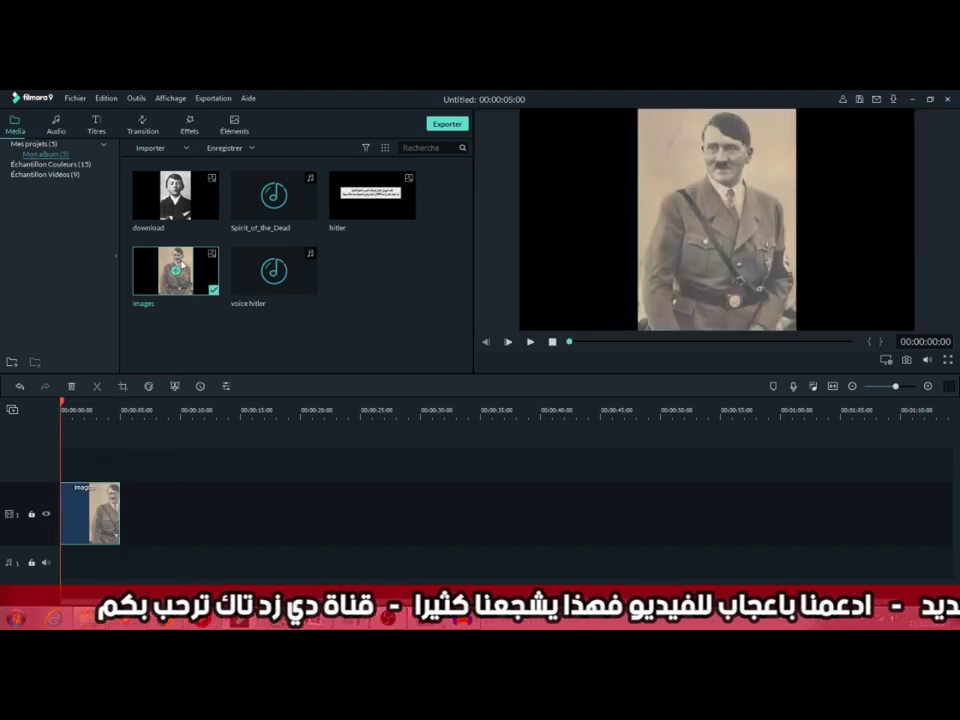
left_click_drag(195, 200, 123, 516)
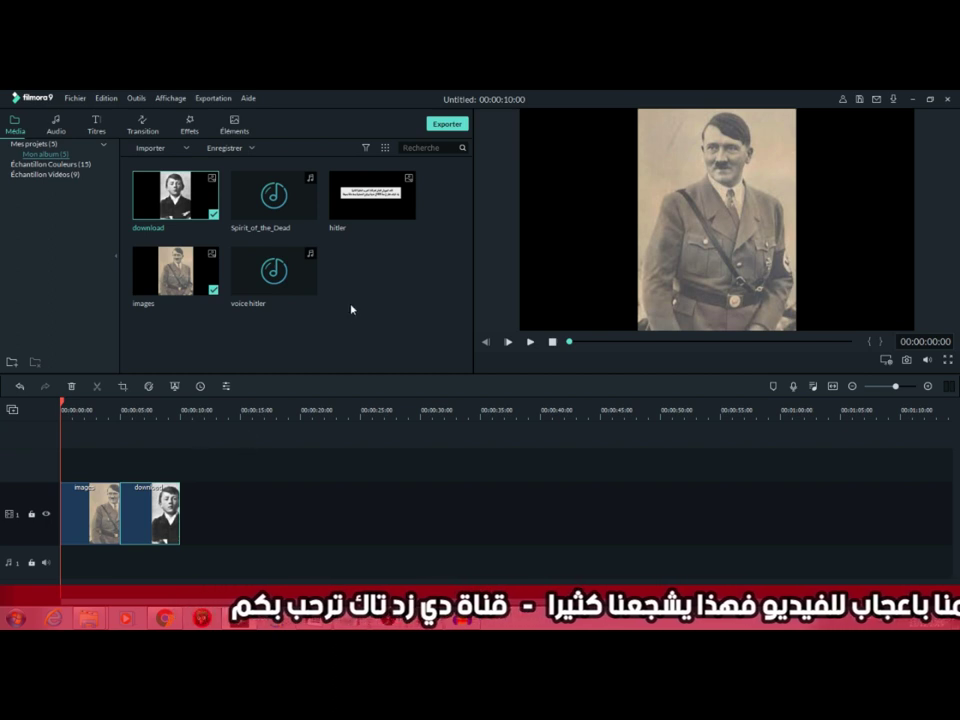
left_click_drag(372, 195, 62, 463)
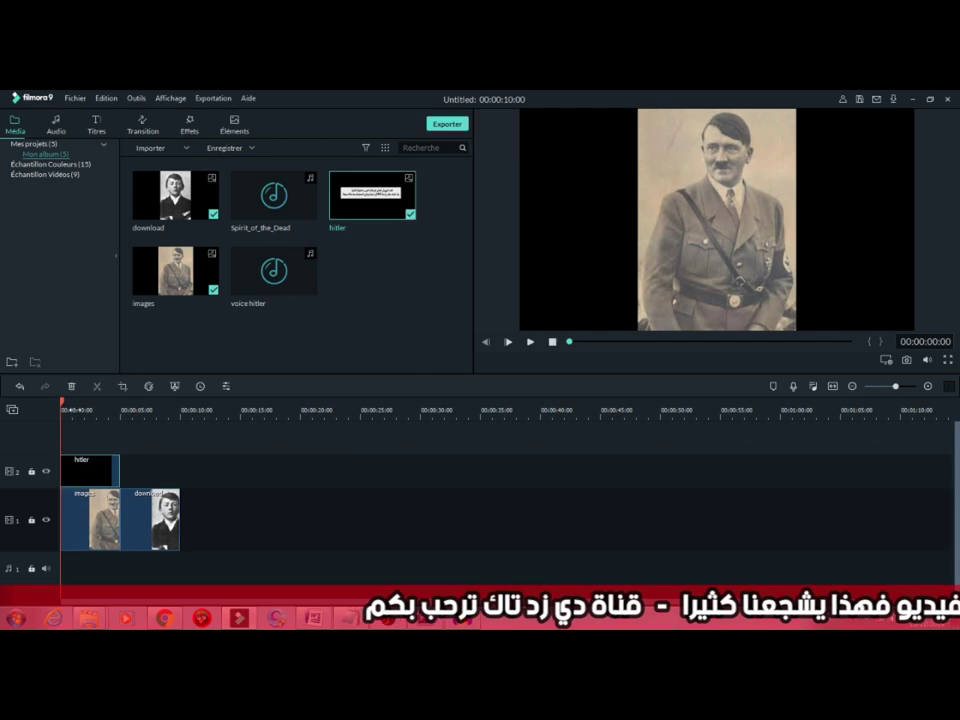
Preview the clips at 00:00:01:06, then move the banner to the lower edge of the video frame and enlarge it slightly.
left_click(74, 410)
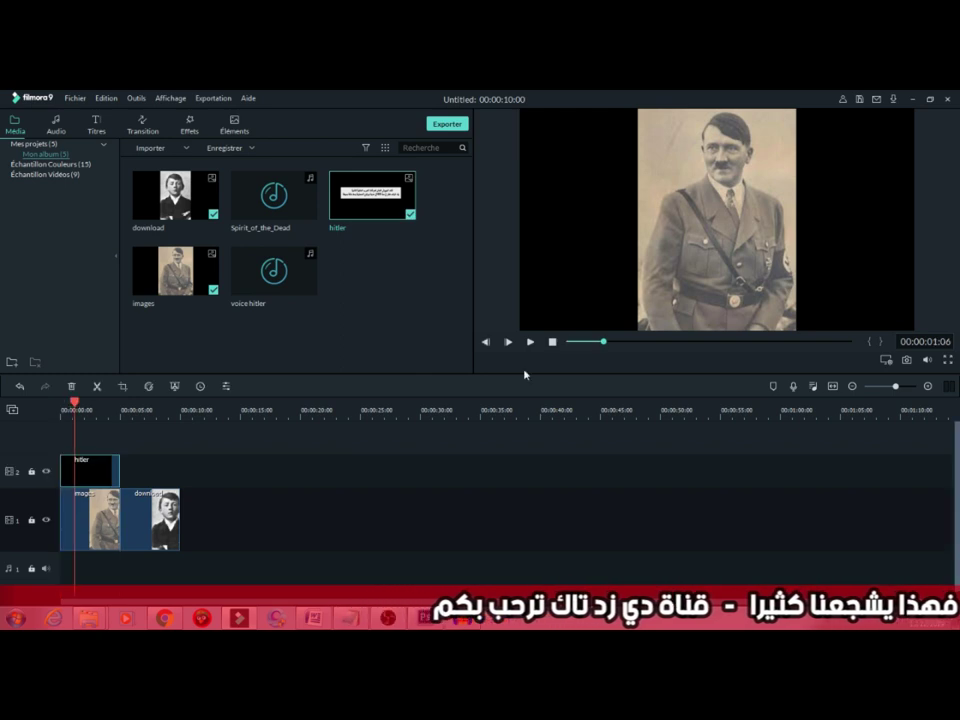
left_click_drag(79, 467, 100, 466)
left_click_drag(175, 271, 59, 521)
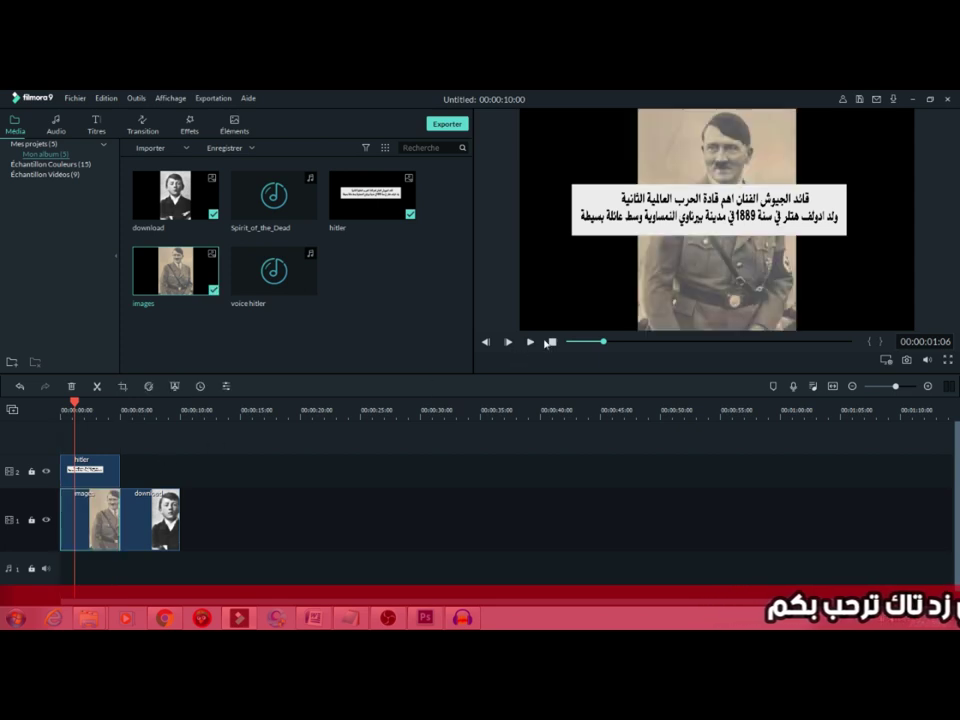
left_click(110, 435)
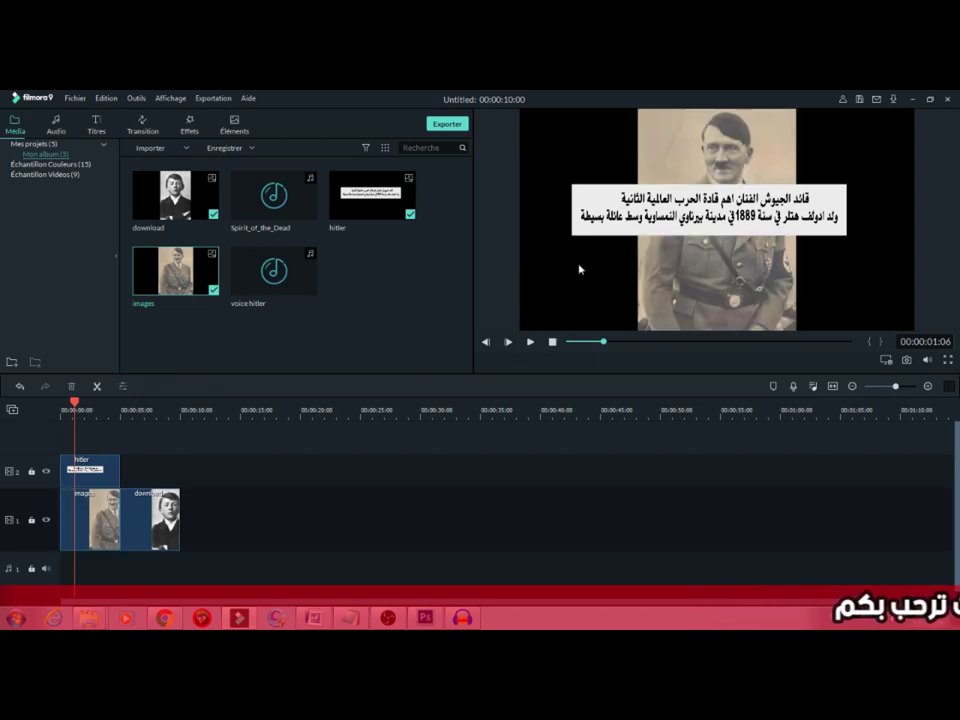
left_click(113, 472)
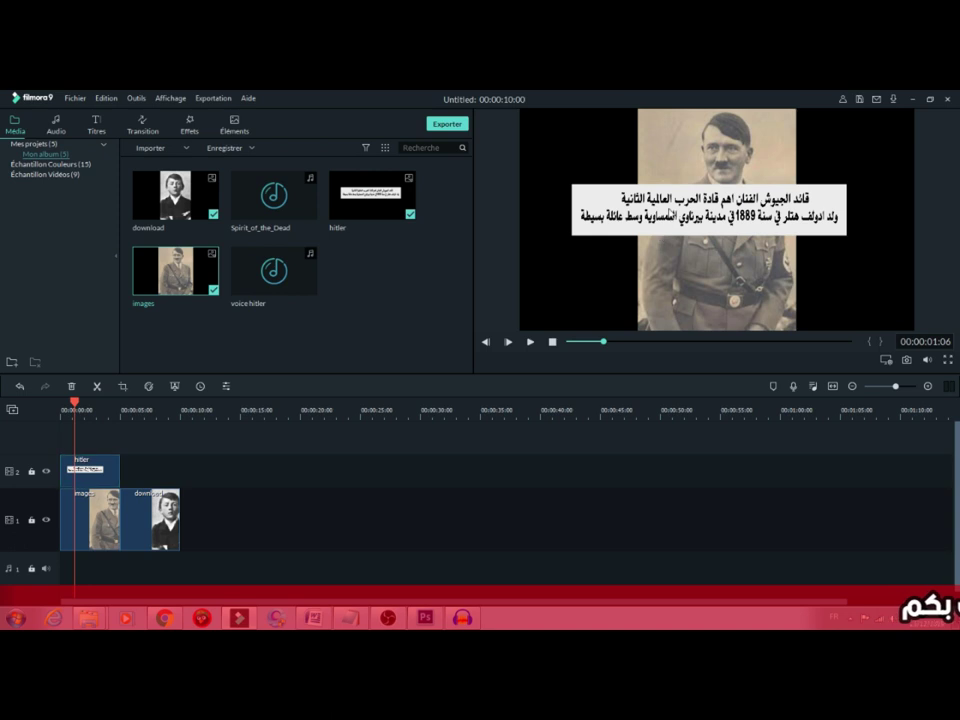
left_click(717, 195)
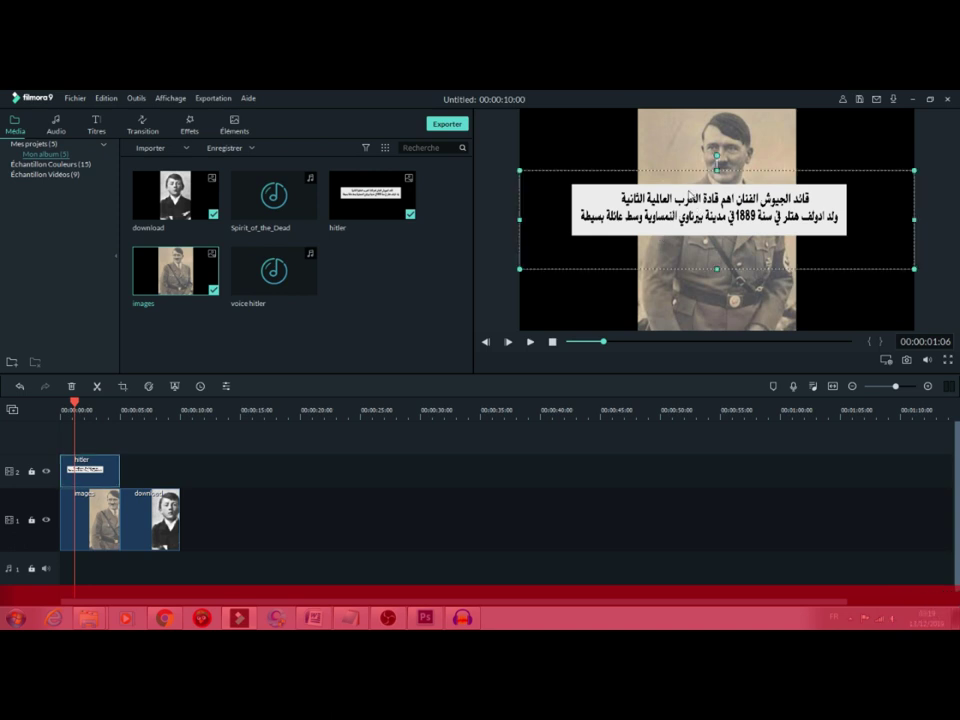
left_click_drag(748, 170, 751, 265)
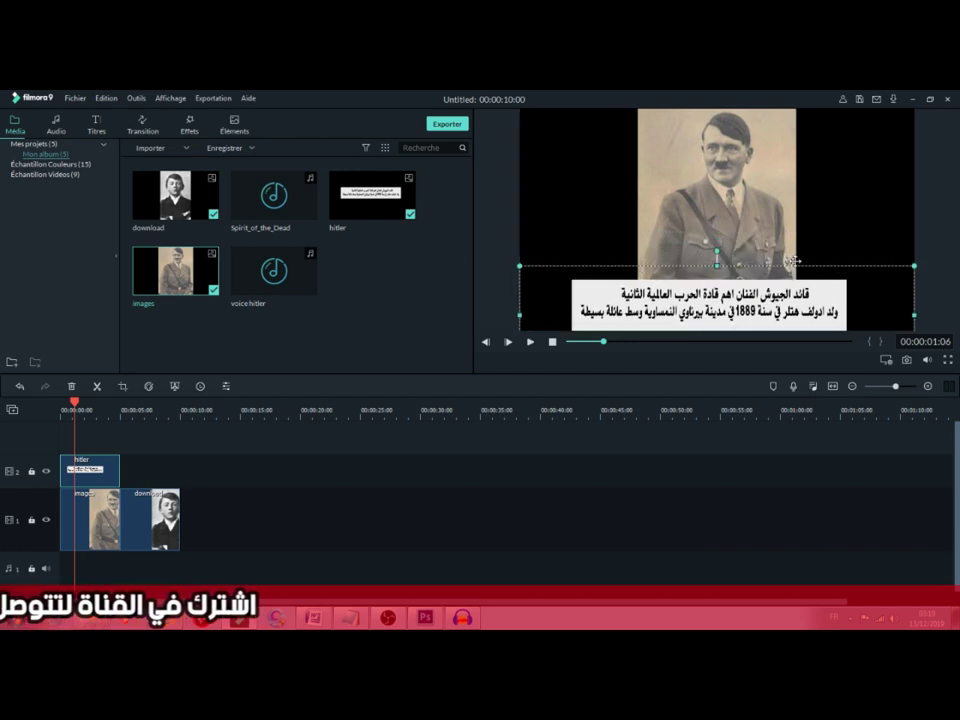
Add the voice hitler recording to audio track 1 and the Spirit_of_the_Dead music to audio track 2, both starting at zero.
left_click_drag(274, 271, 110, 565)
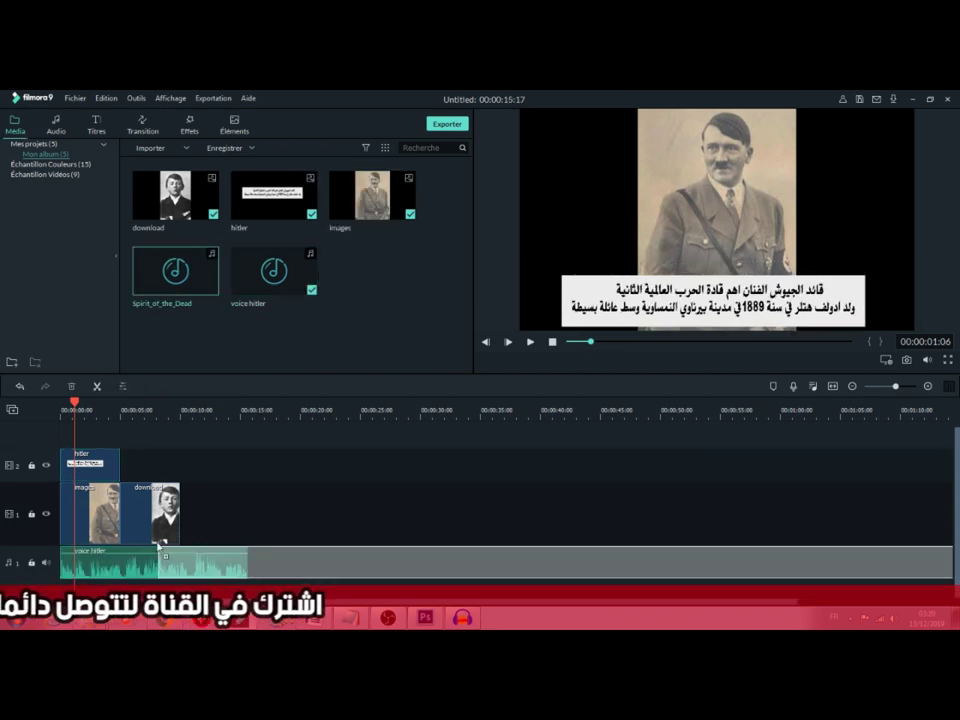
left_click_drag(175, 271, 110, 583)
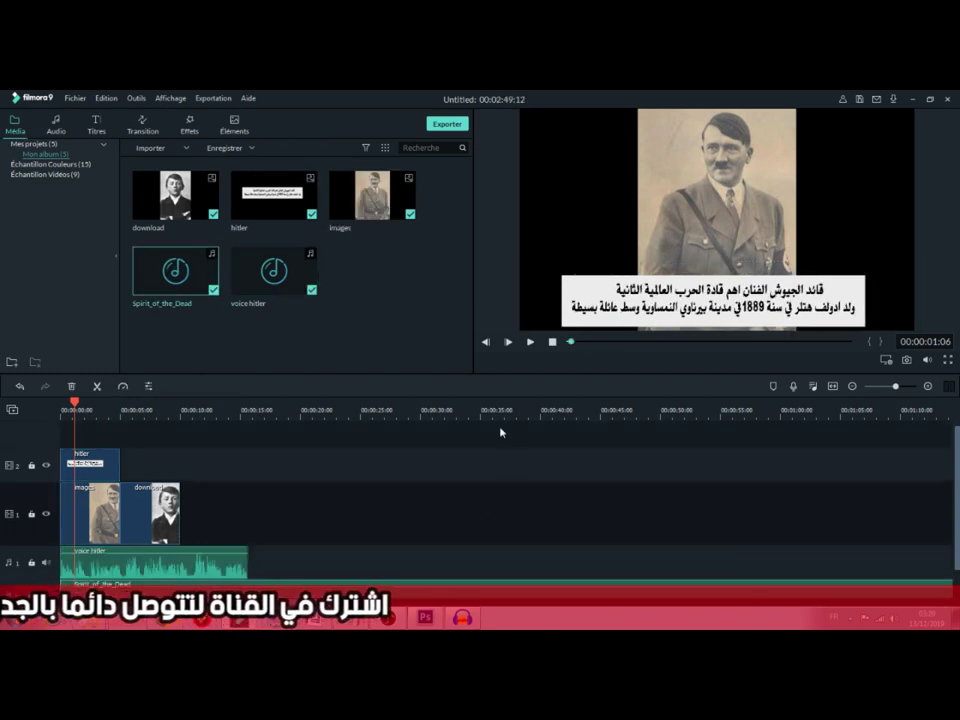
scroll(501, 476, "down", 2)
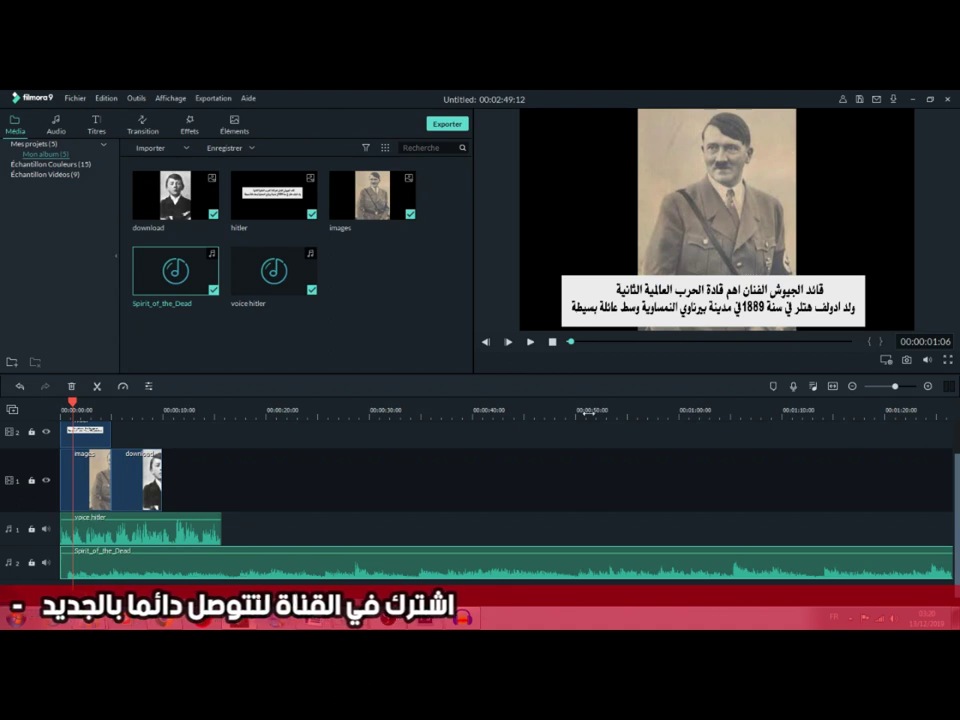
scroll(590, 411, "down", 3)
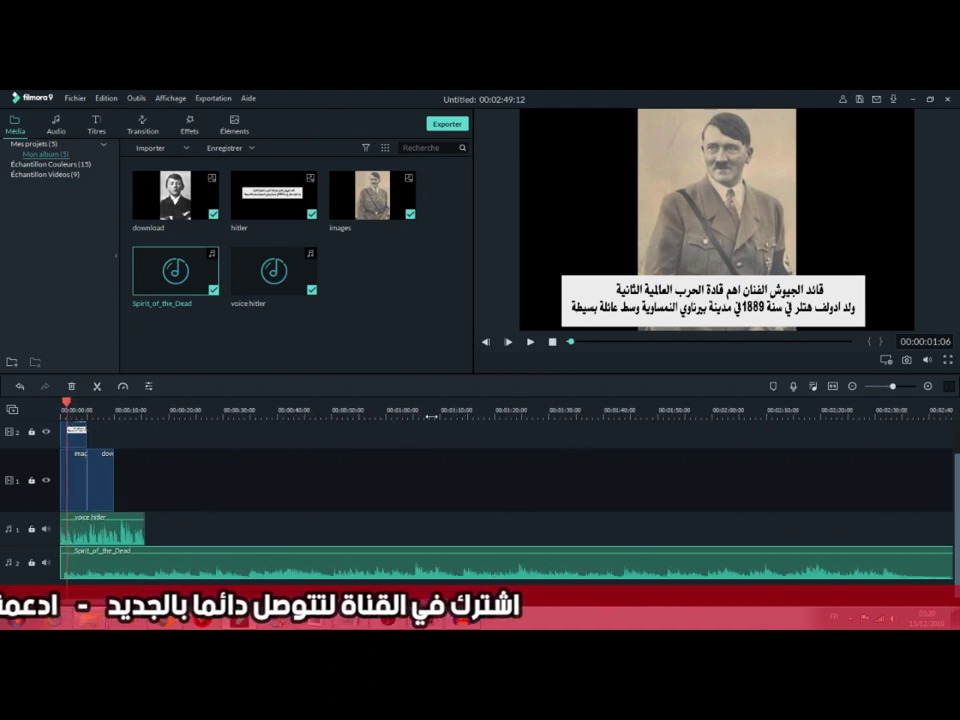
Trim the Spirit_of_the_Dead music on audio track 2 so it ends together with the voice recording.
scroll(431, 416, "down", 3)
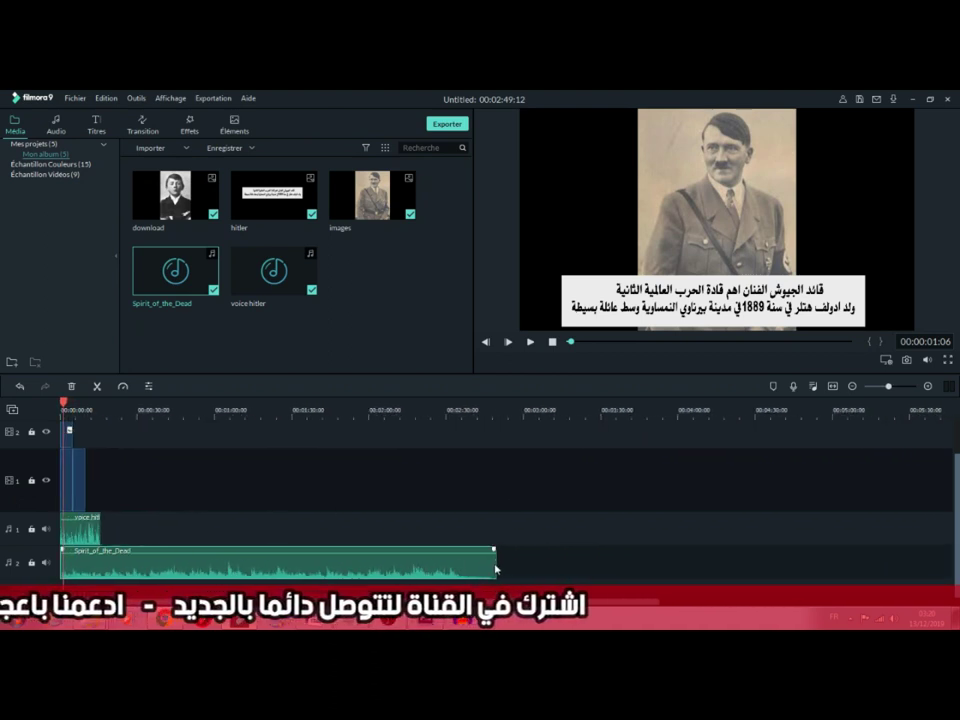
left_click_drag(494, 561, 104, 549)
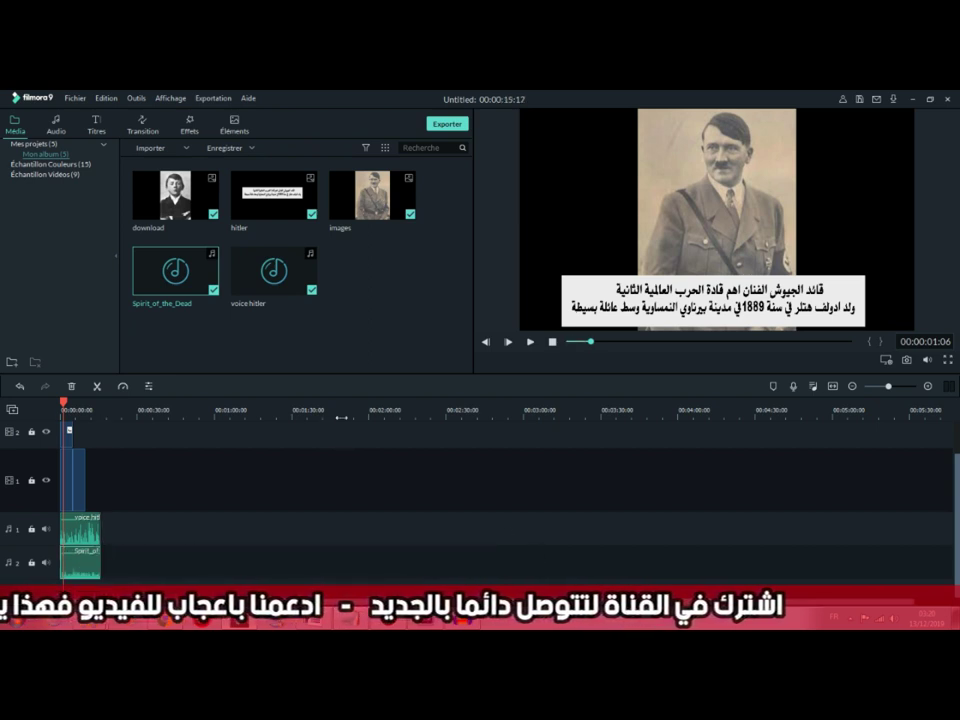
Extend the hitler banner on video track 2 to the end of the download photo.
scroll(341, 417, "up", 3)
scroll(270, 420, "up", 5)
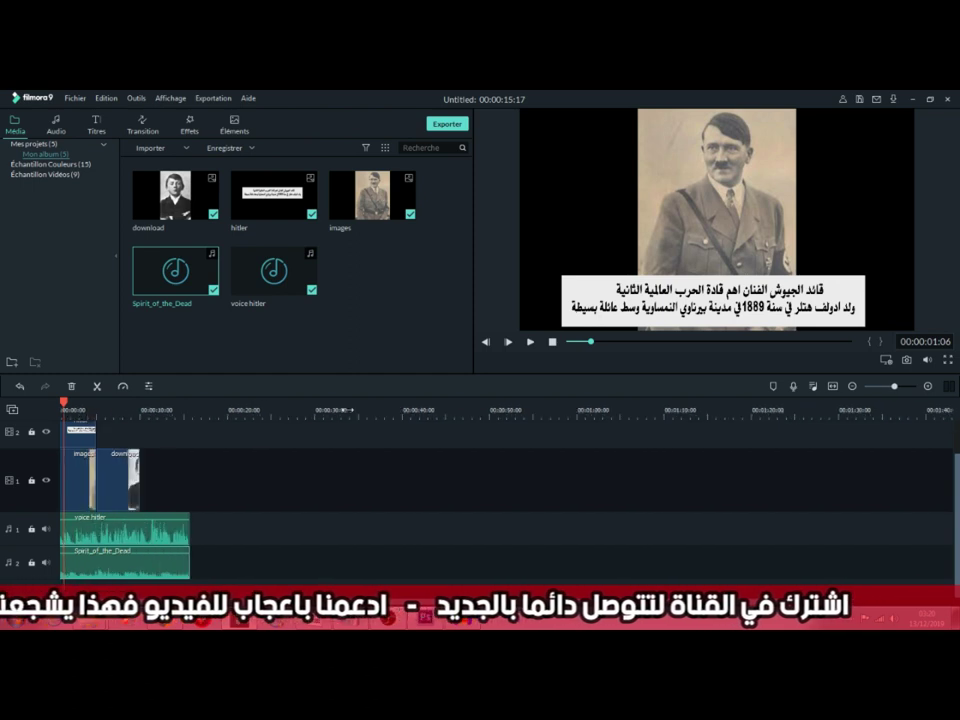
scroll(378, 416, "up", 5)
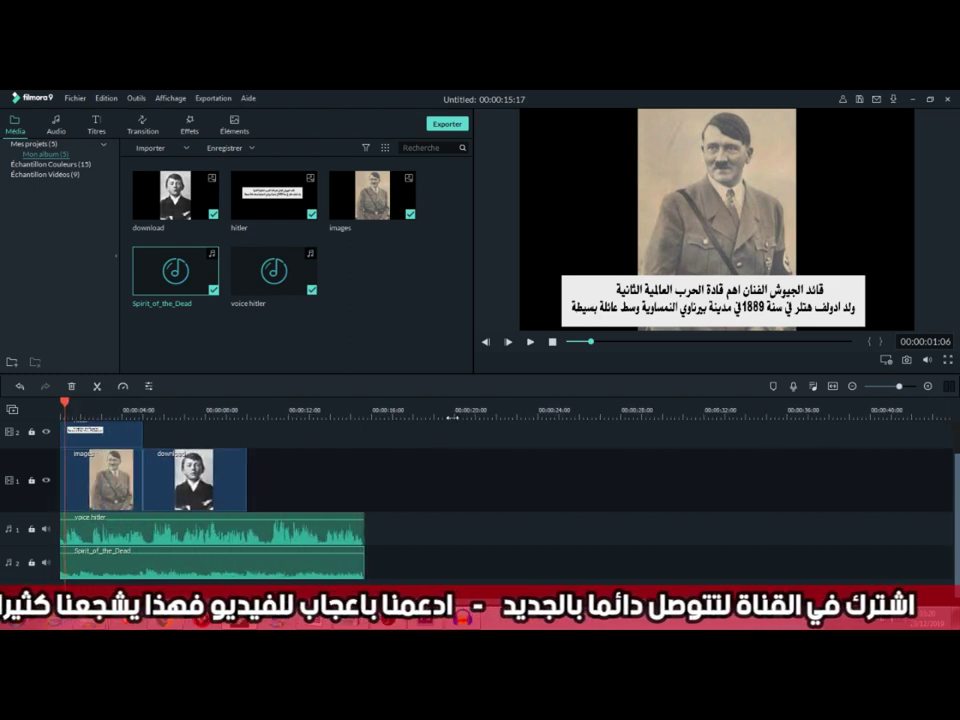
scroll(584, 424, "up", 1)
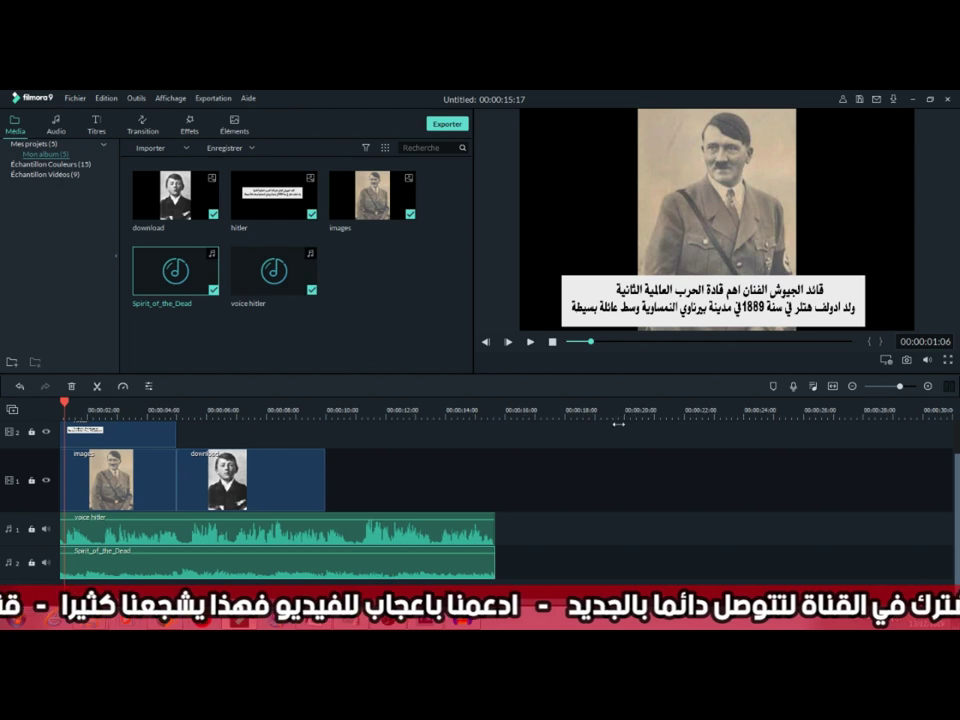
scroll(360, 416, "up", 2)
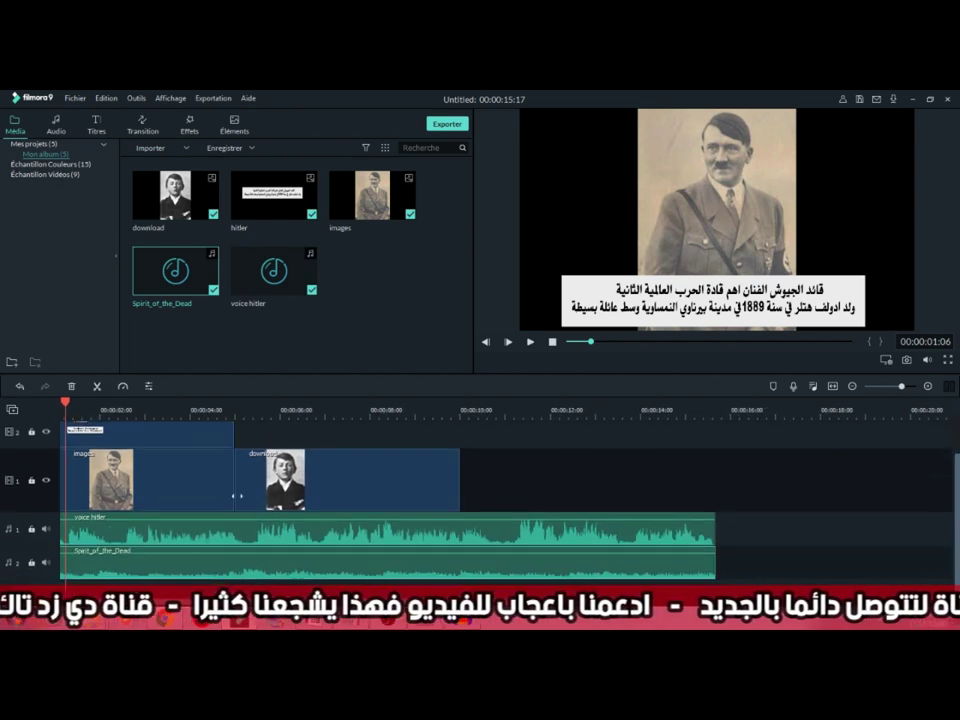
left_click(230, 440)
left_click_drag(233, 435, 459, 435)
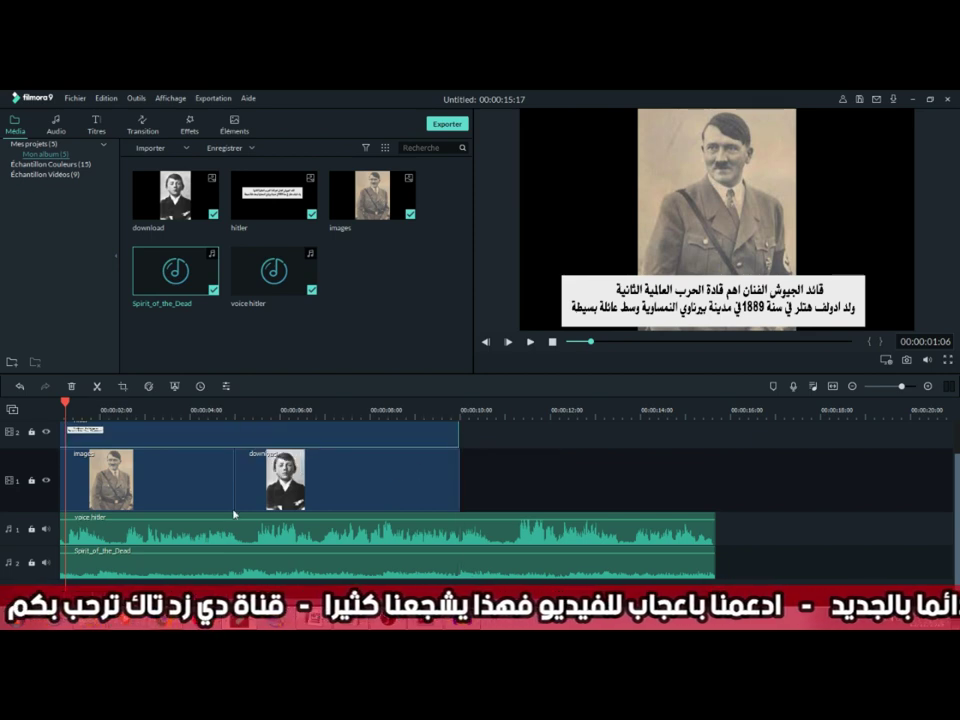
Apply a Pan & Zoom animation to the images photo on video track 1, keeping the original ratio.
right_click(197, 485)
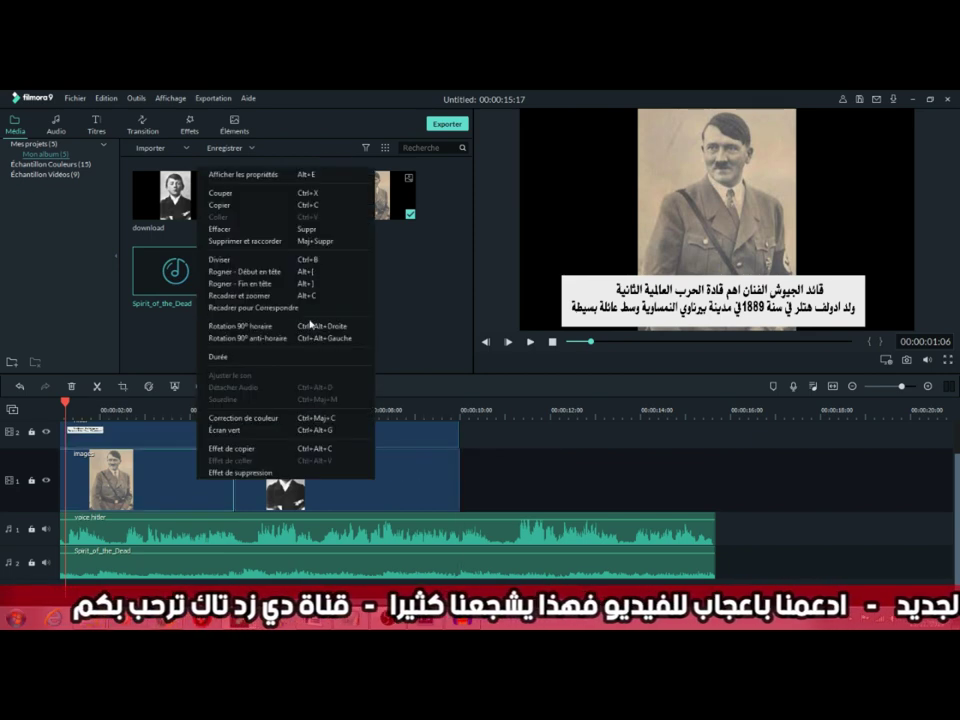
left_click(300, 297)
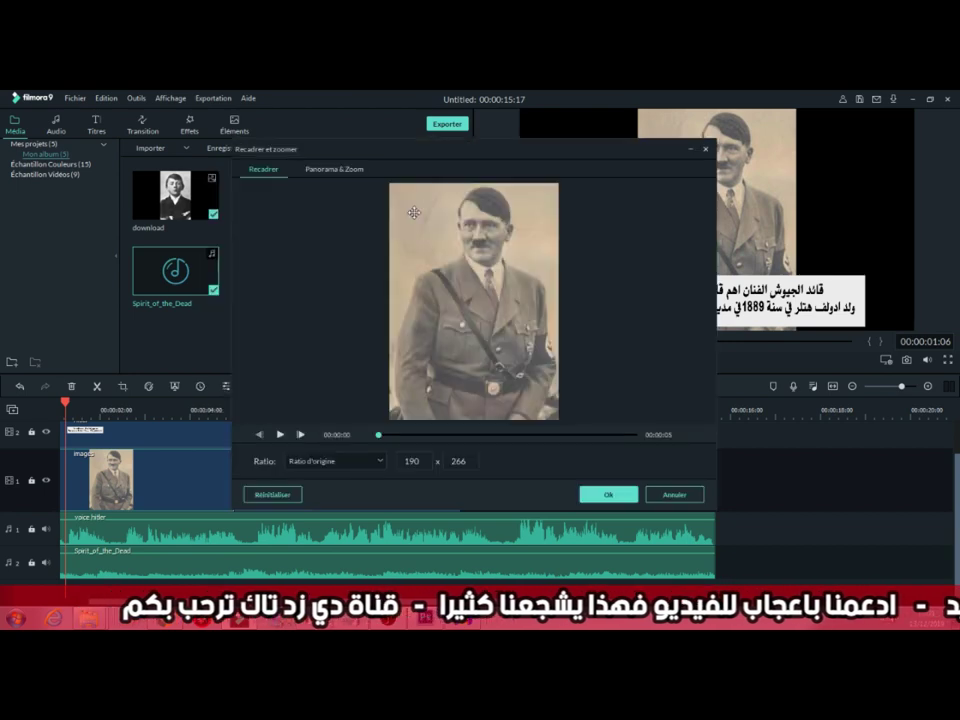
left_click(354, 172)
left_click_drag(498, 296, 484, 326)
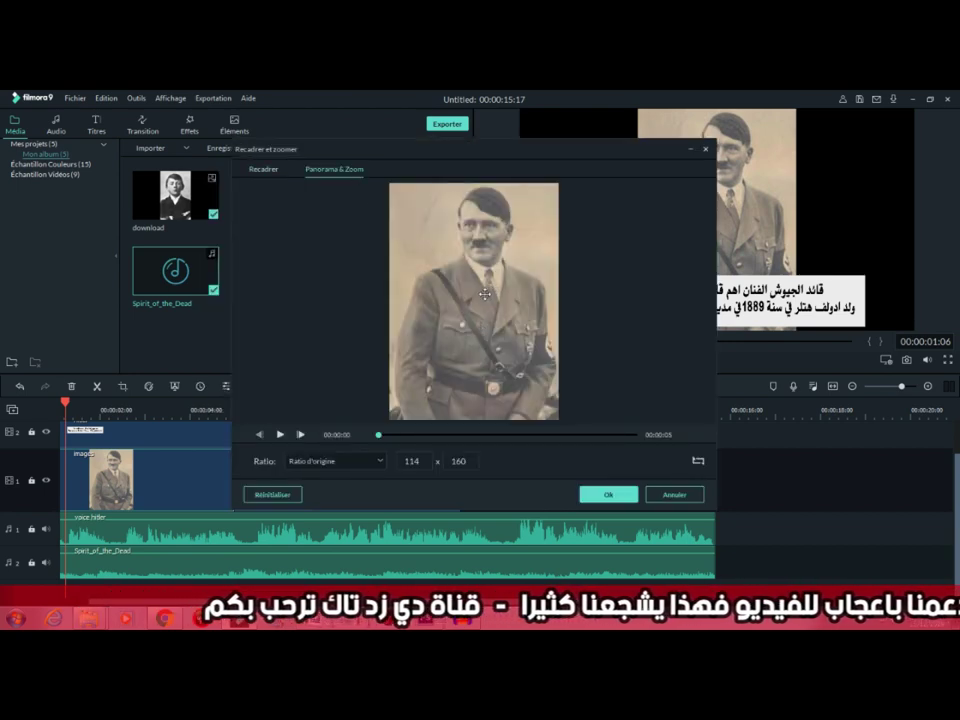
left_click(608, 494)
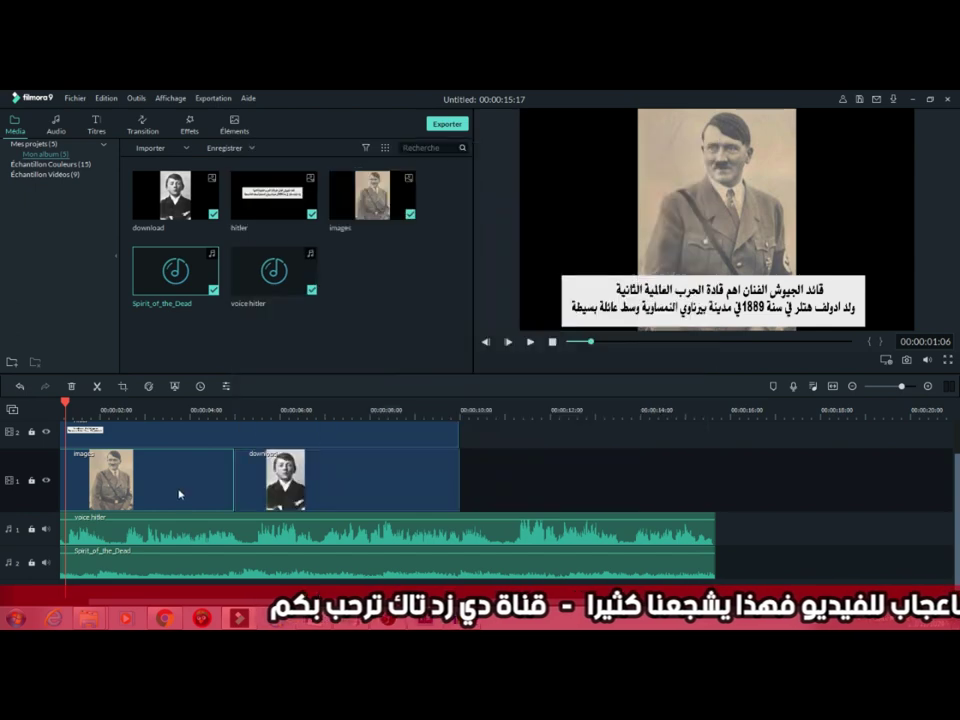
Lengthen the images photo to about 8 seconds and extend the download photo to the end of the voice recording.
left_click_drag(352, 489, 387, 500)
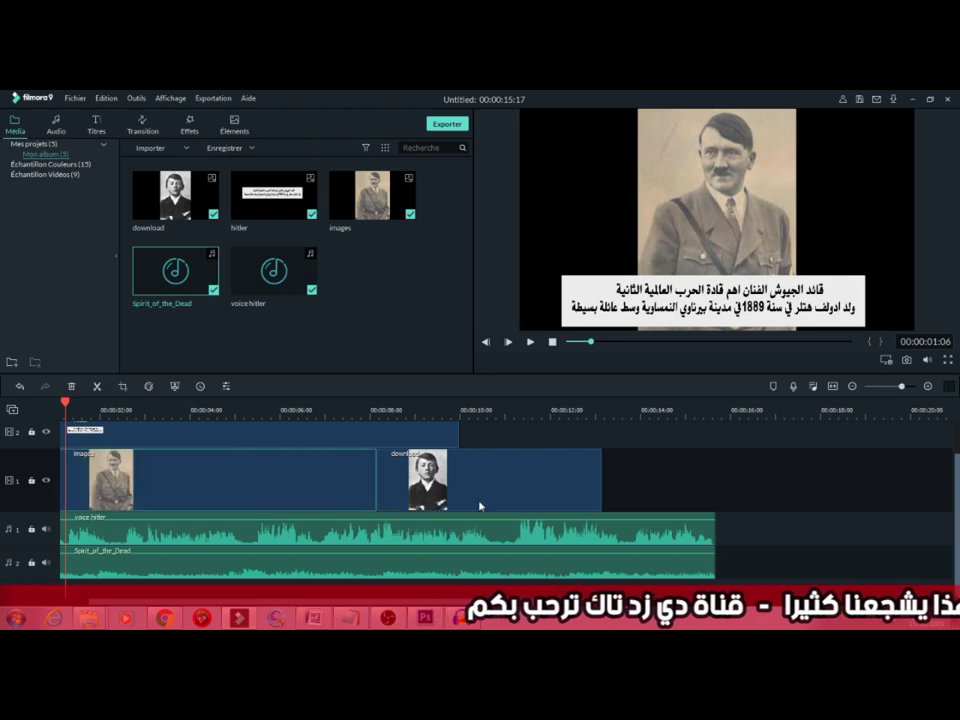
left_click_drag(601, 470, 714, 484)
Apply a Pan & Zoom animation to the download photo on video track 1, keeping the original ratio.
right_click(516, 482)
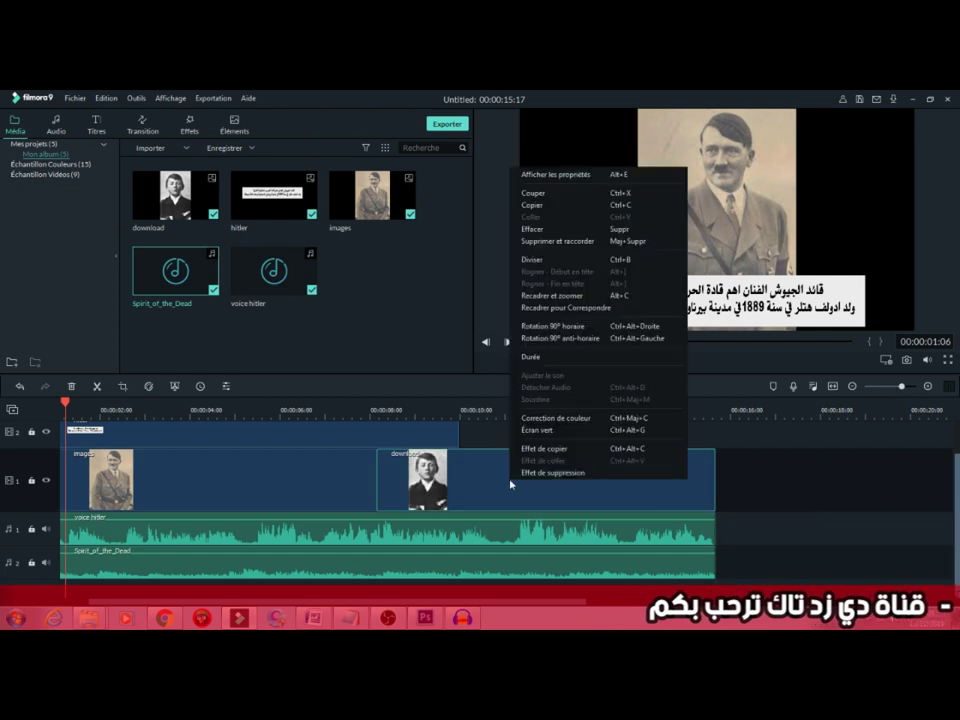
left_click(604, 296)
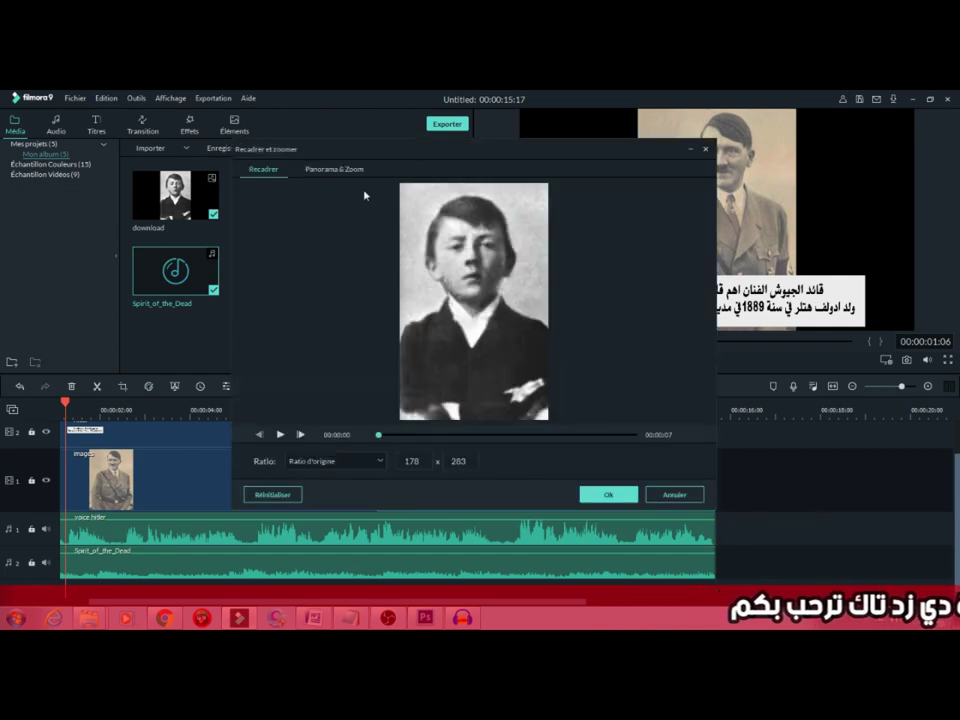
left_click(334, 169)
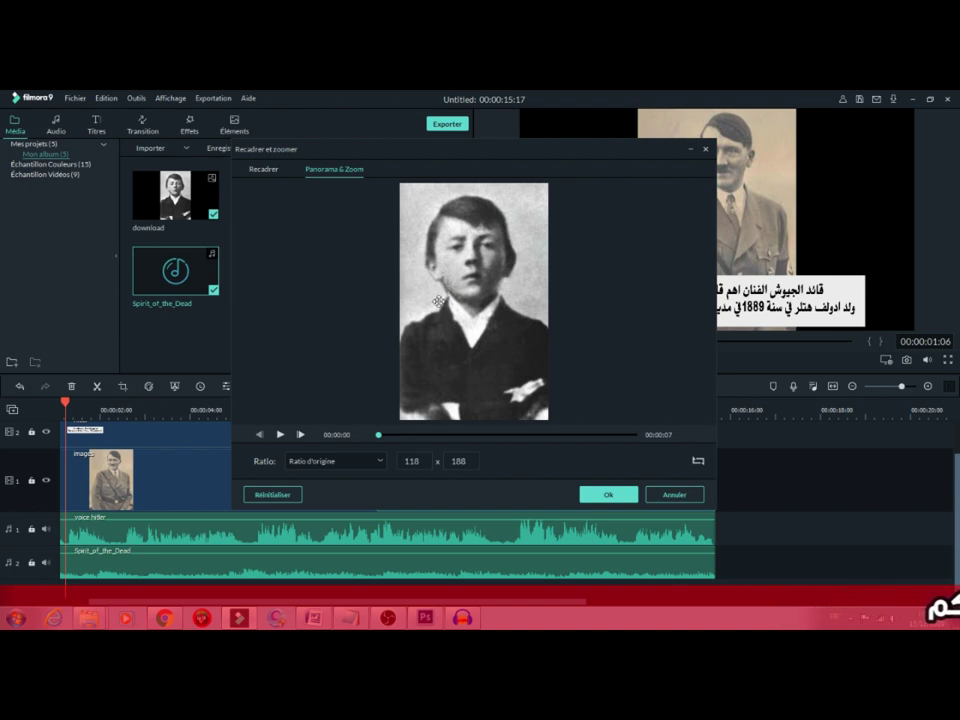
left_click(607, 496)
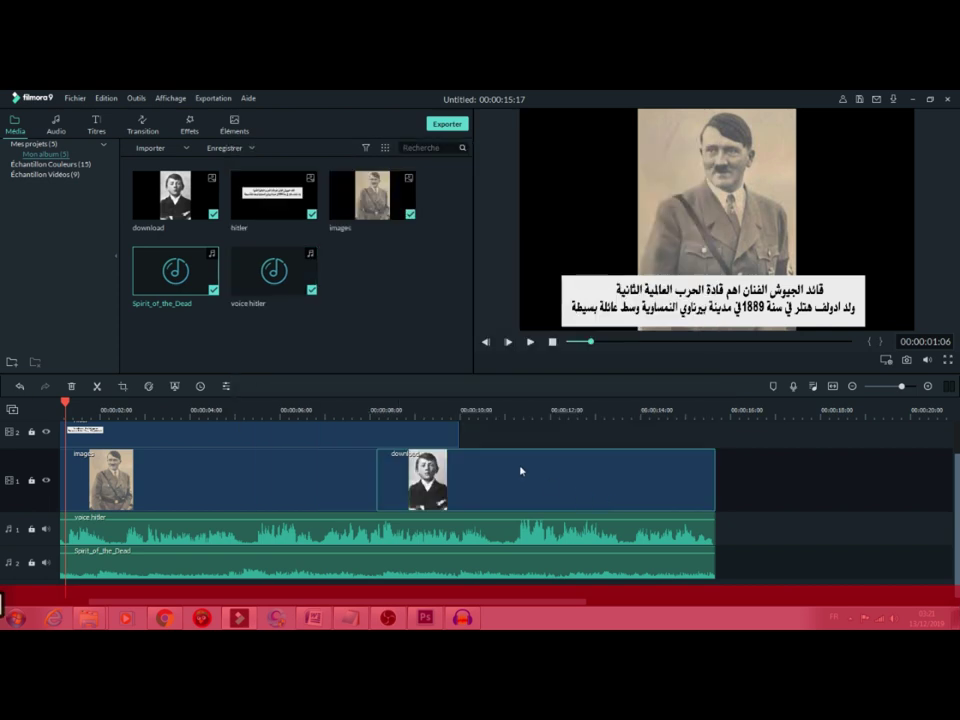
Preview the photos with the banner and audio, then extend the hitler banner to the end of the voice recording.
left_click(531, 342)
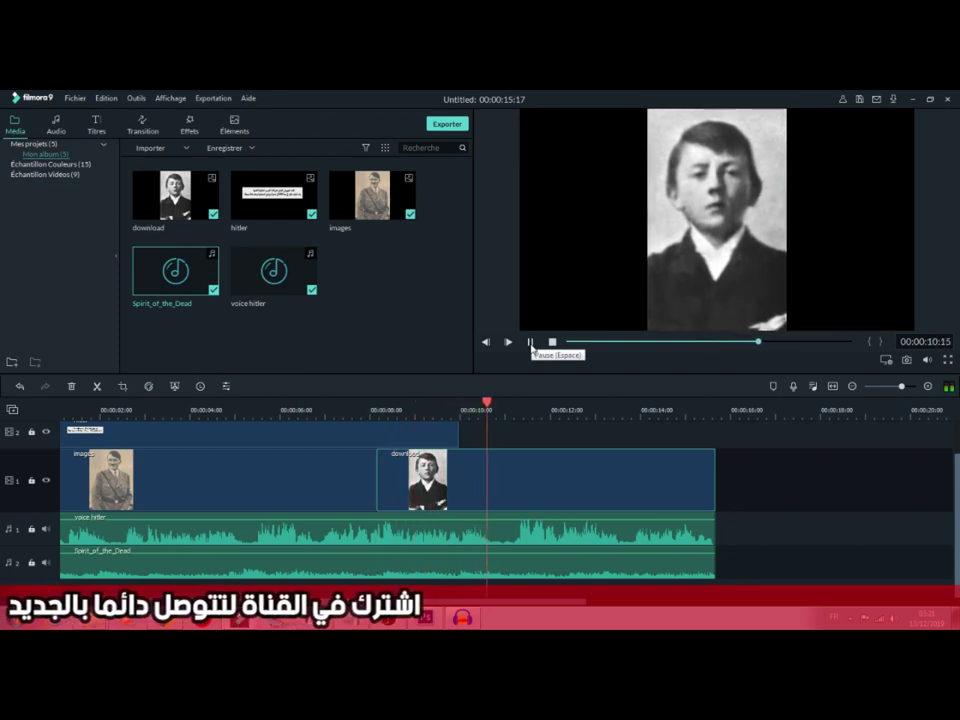
left_click(531, 342)
scroll(467, 471, "up", 1)
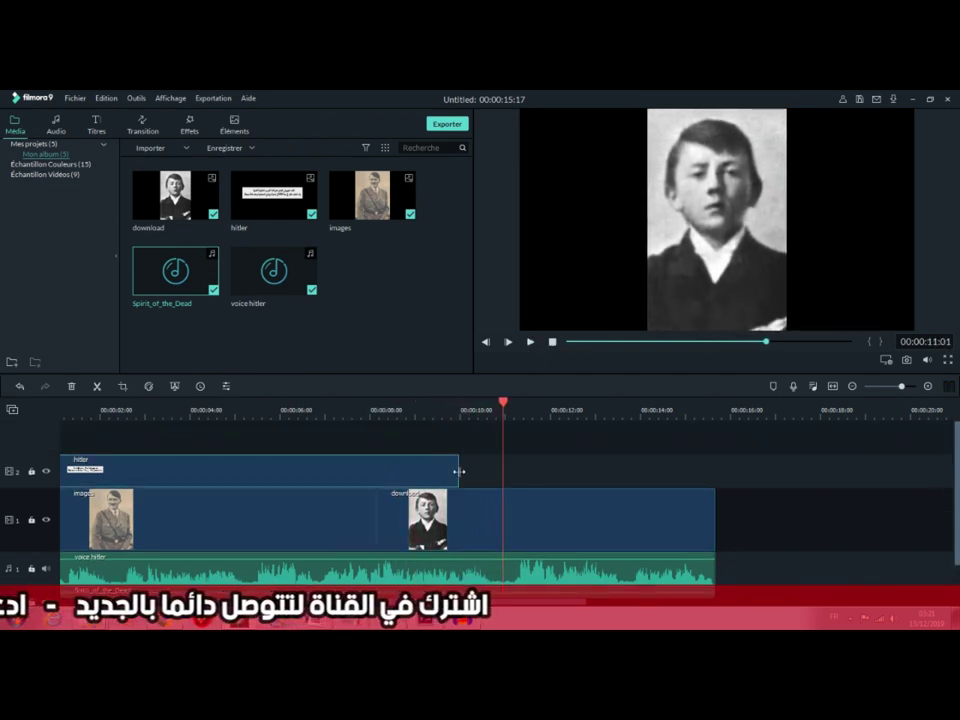
left_click_drag(459, 471, 714, 471)
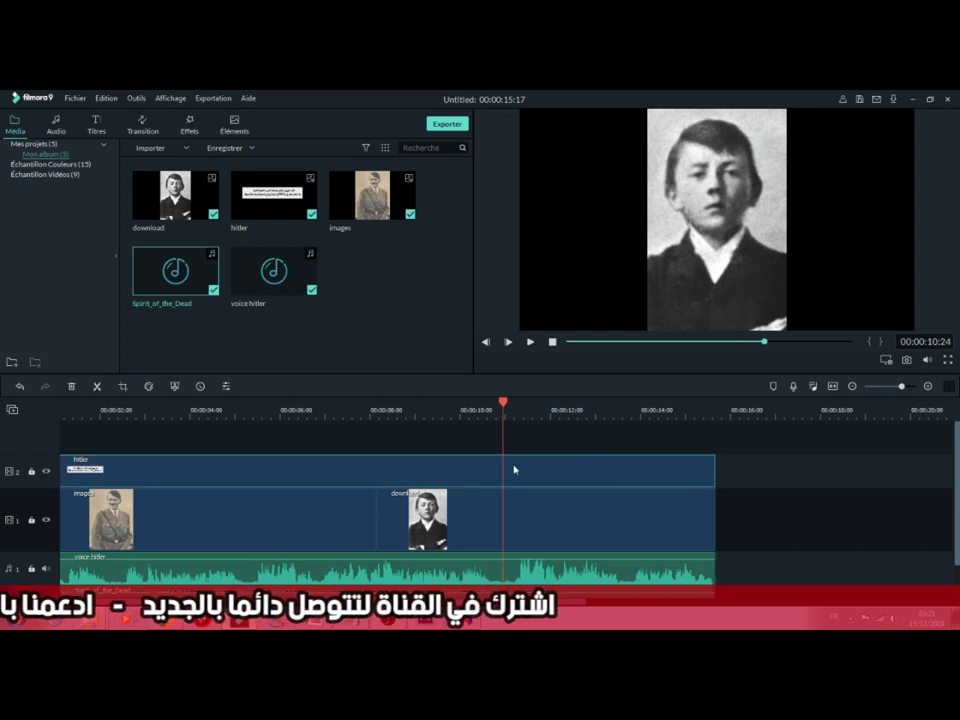
scroll(283, 459, "down", 1)
scroll(260, 472, "up", 1)
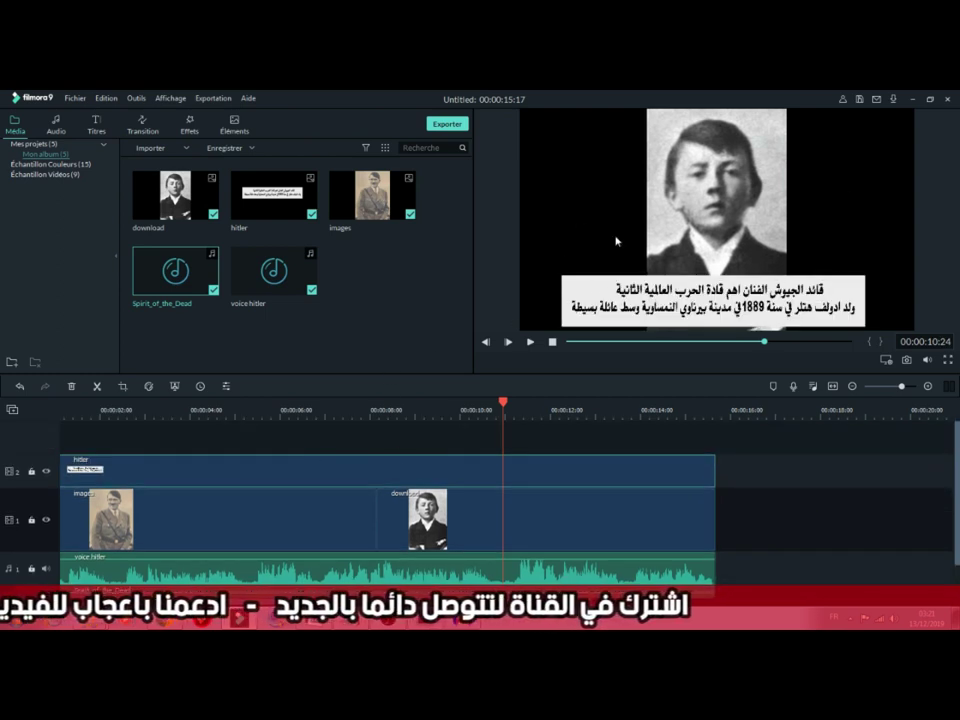
Add the cube transition between the images and download photos on video track 1.
left_click(191, 124)
left_click(140, 124)
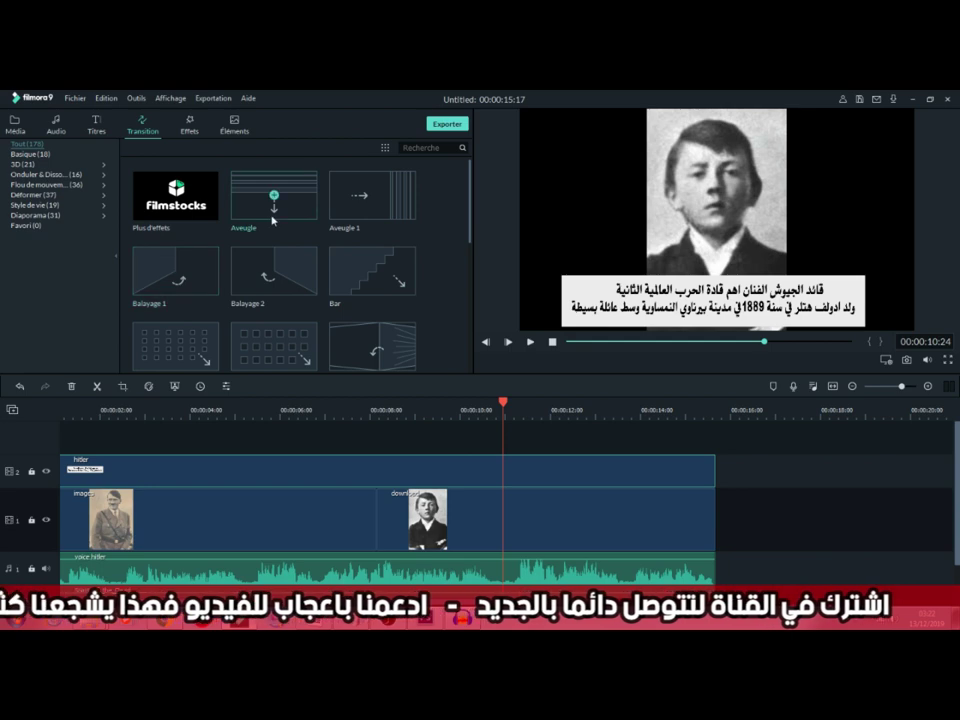
left_click(301, 201)
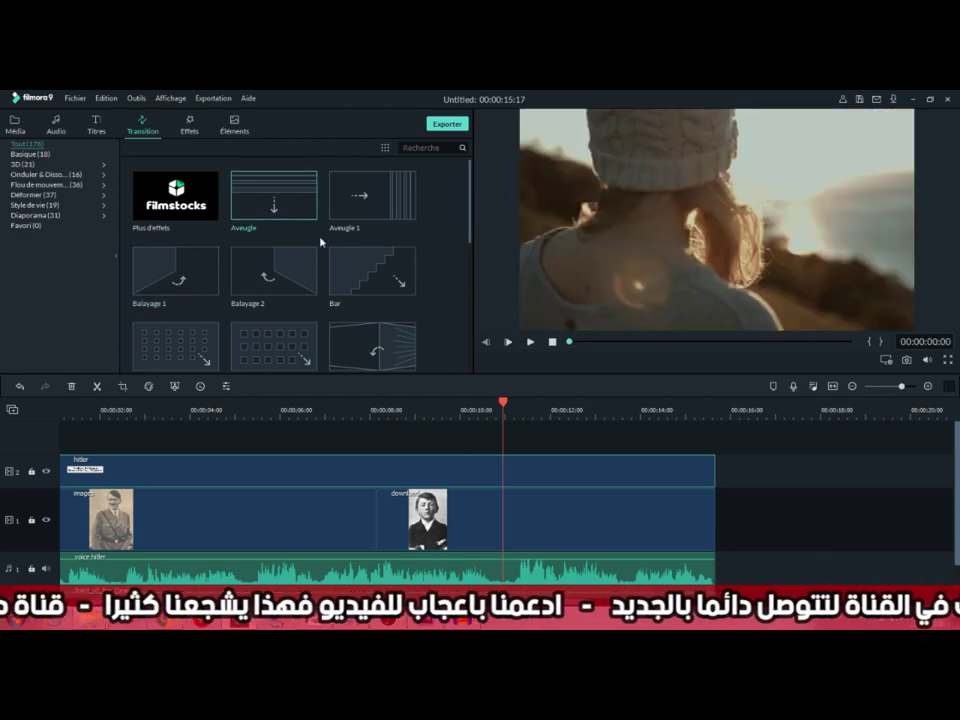
scroll(330, 250, "down", 5)
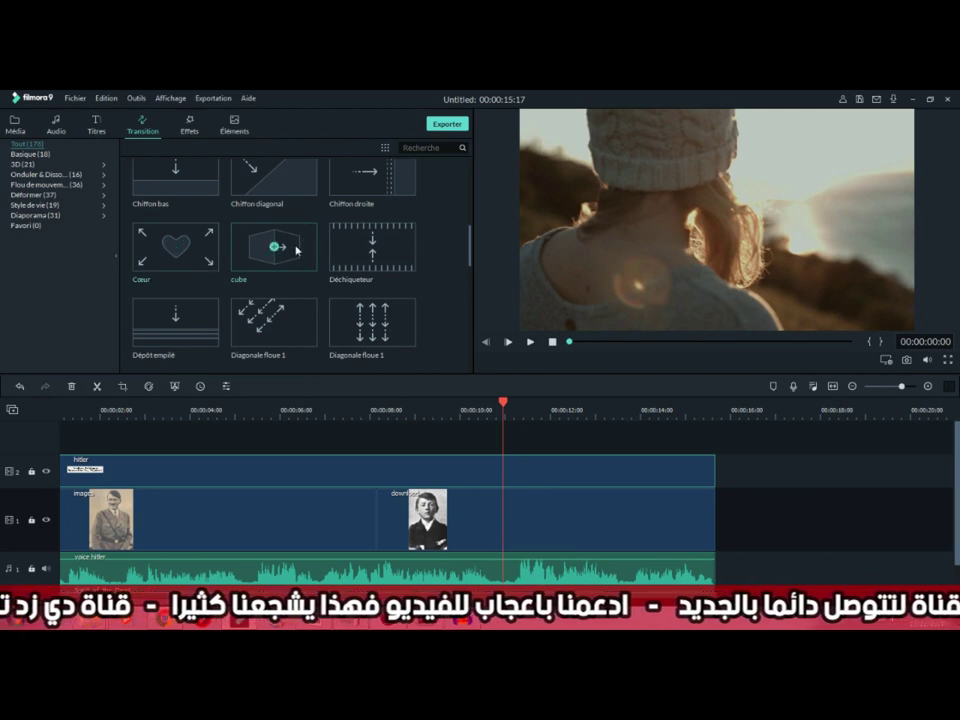
left_click_drag(251, 248, 349, 547)
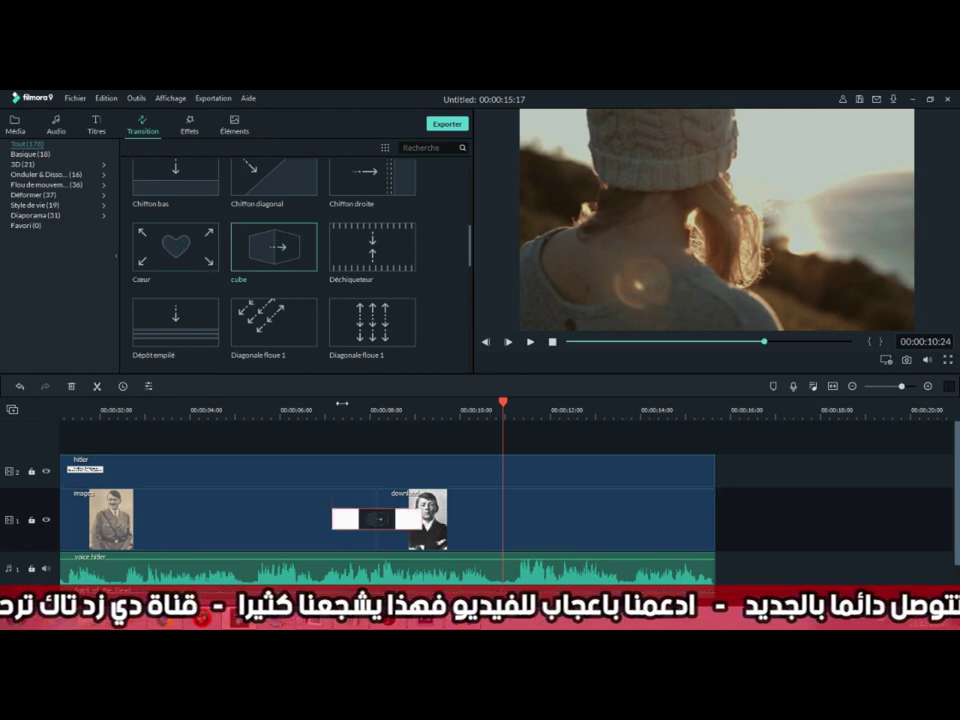
Preview the cube transition from just after its start until the download photo fills the frame.
left_click(338, 404)
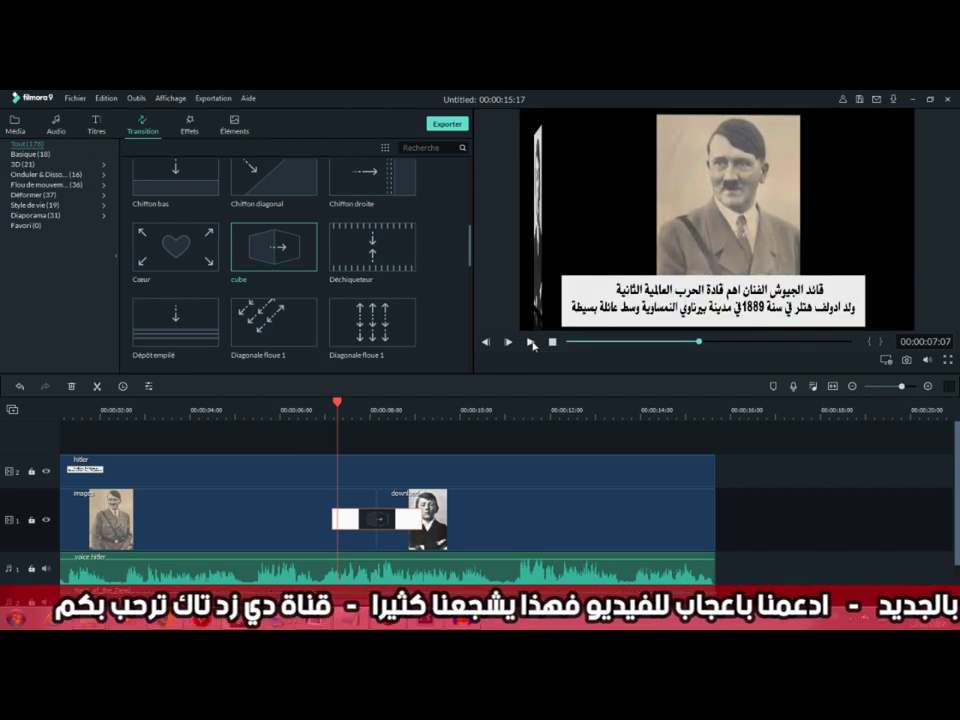
left_click(531, 342)
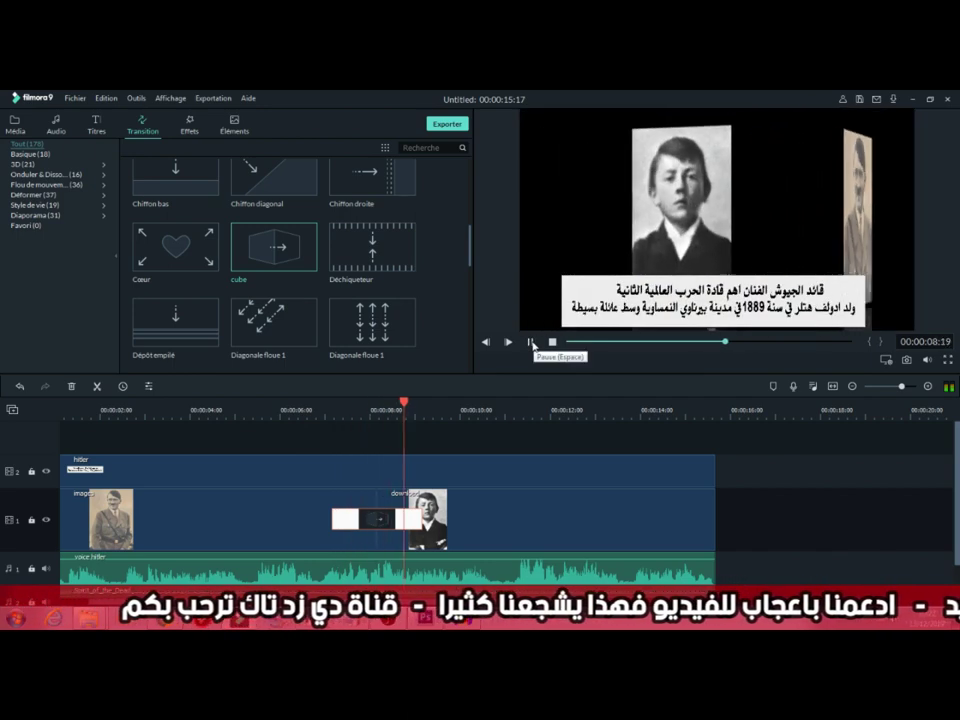
left_click(531, 342)
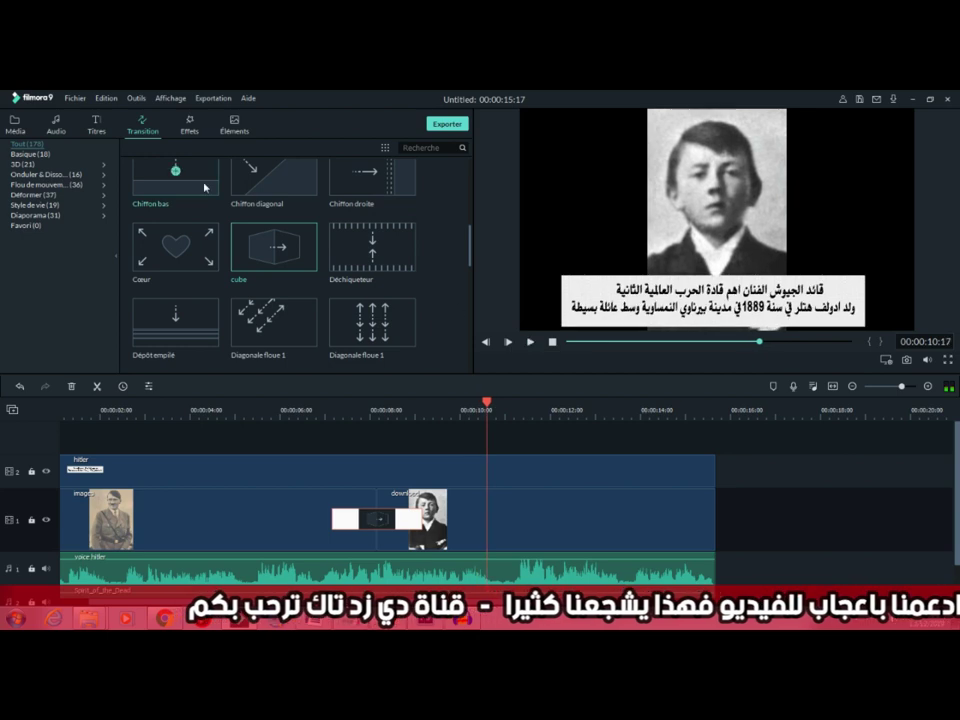
Place the Barres Floues effect on video track 3 from zero and extend it to the end of the video.
left_click(189, 125)
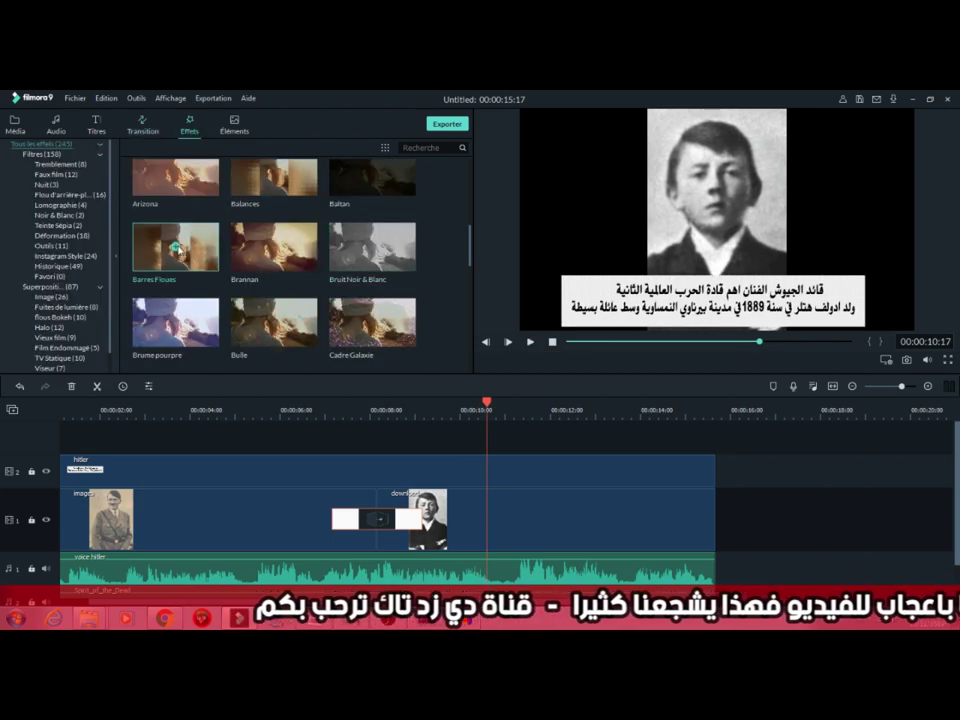
left_click_drag(175, 247, 62, 440)
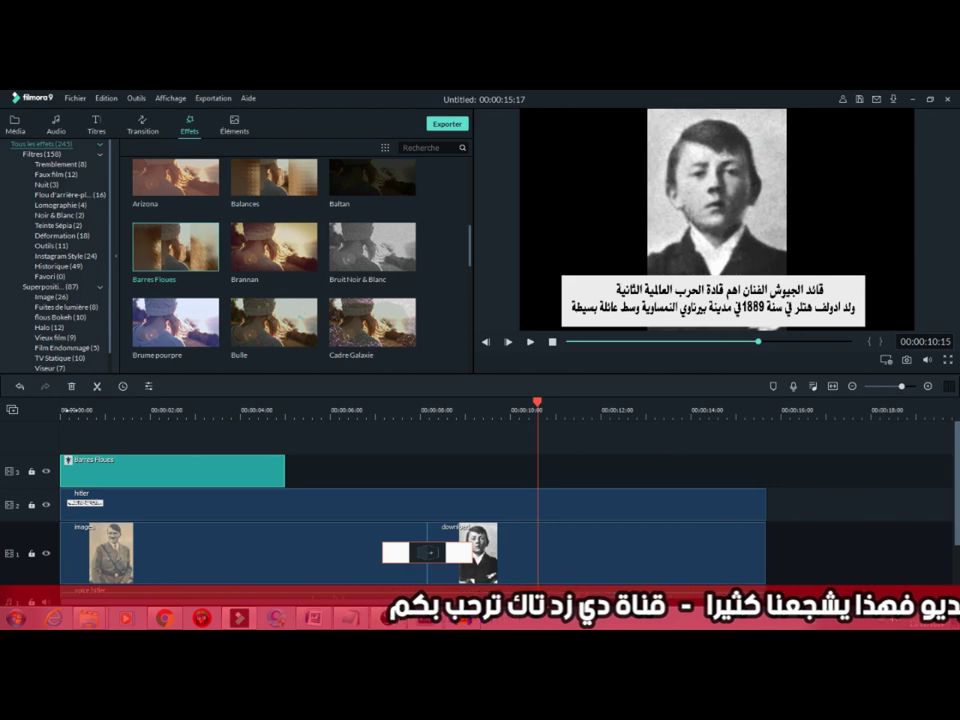
left_click(70, 409)
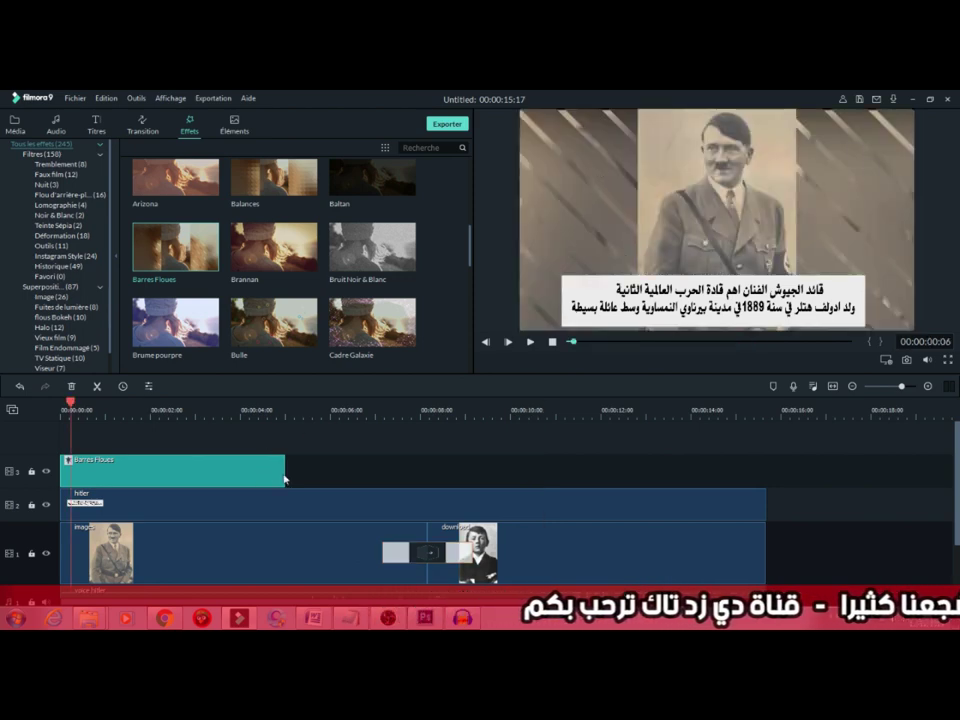
left_click_drag(285, 472, 765, 478)
Widen the preview area slightly, play the whole video from the beginning, and return the playhead to zero.
scroll(765, 480, "down", 2)
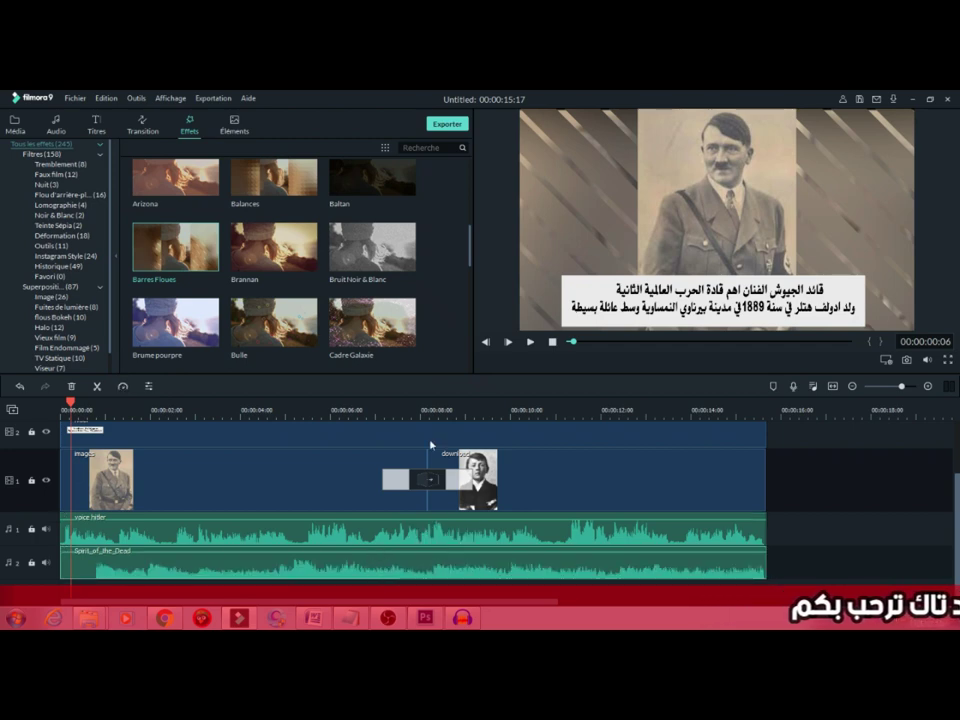
left_click(552, 341)
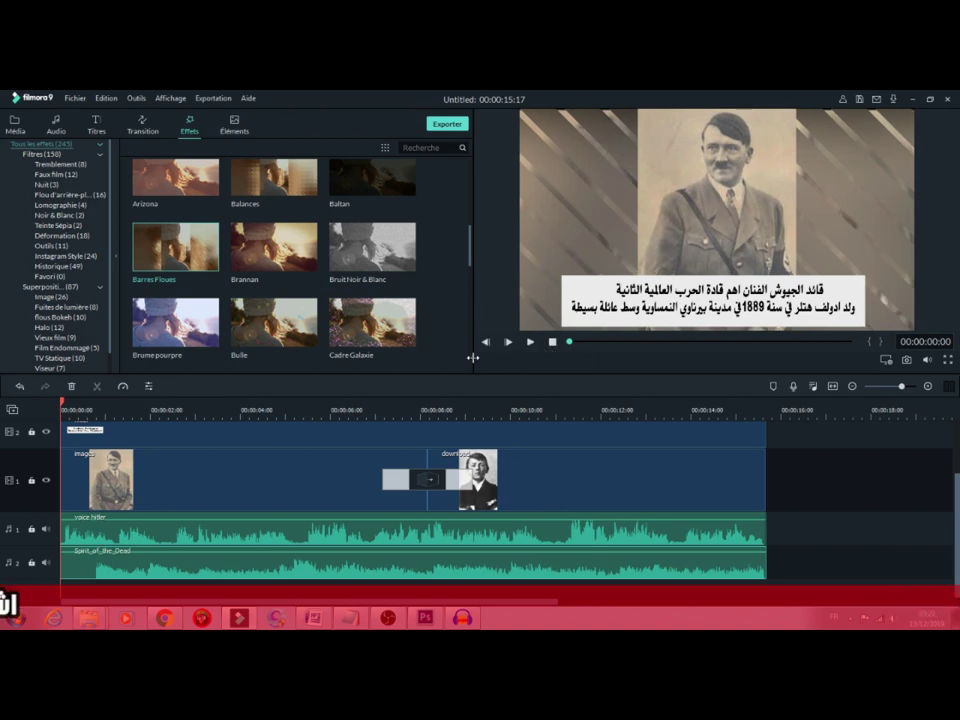
left_click_drag(473, 357, 431, 357)
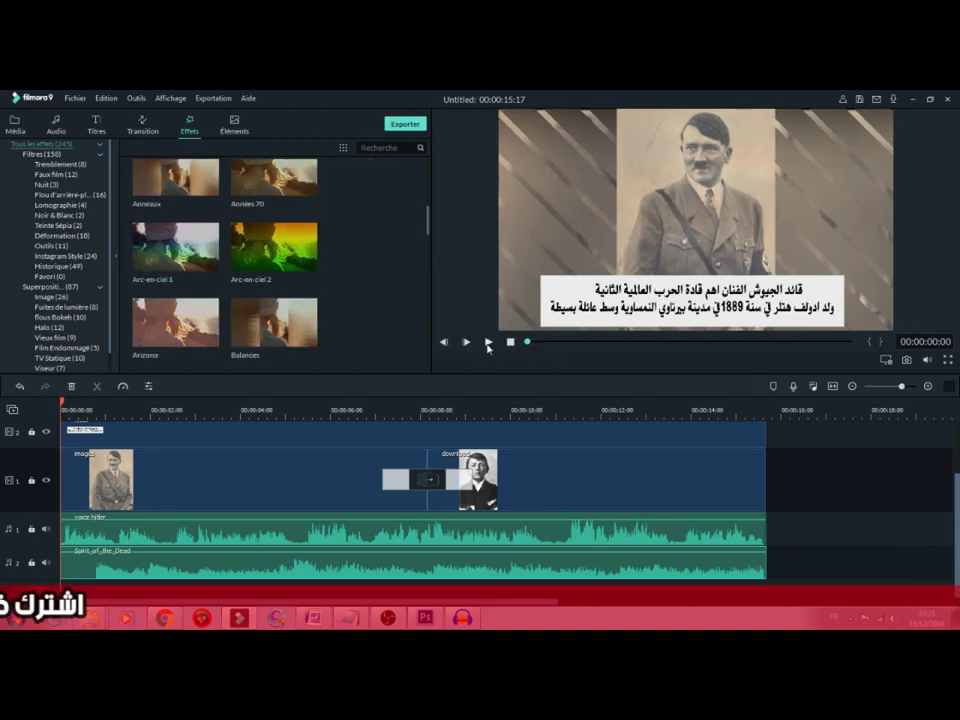
key("space")
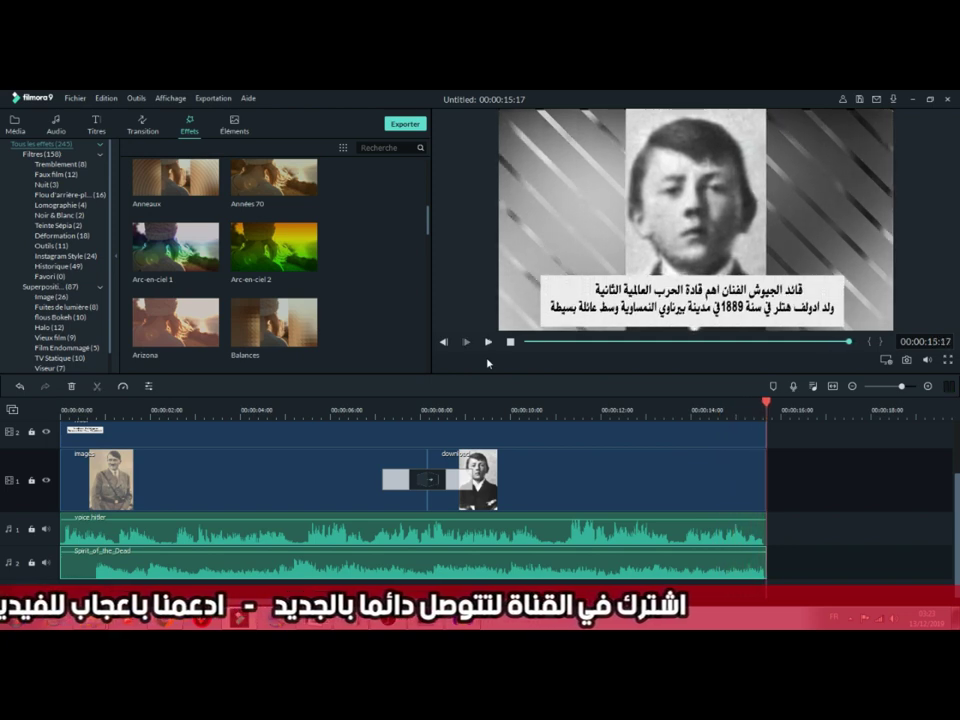
left_click(511, 342)
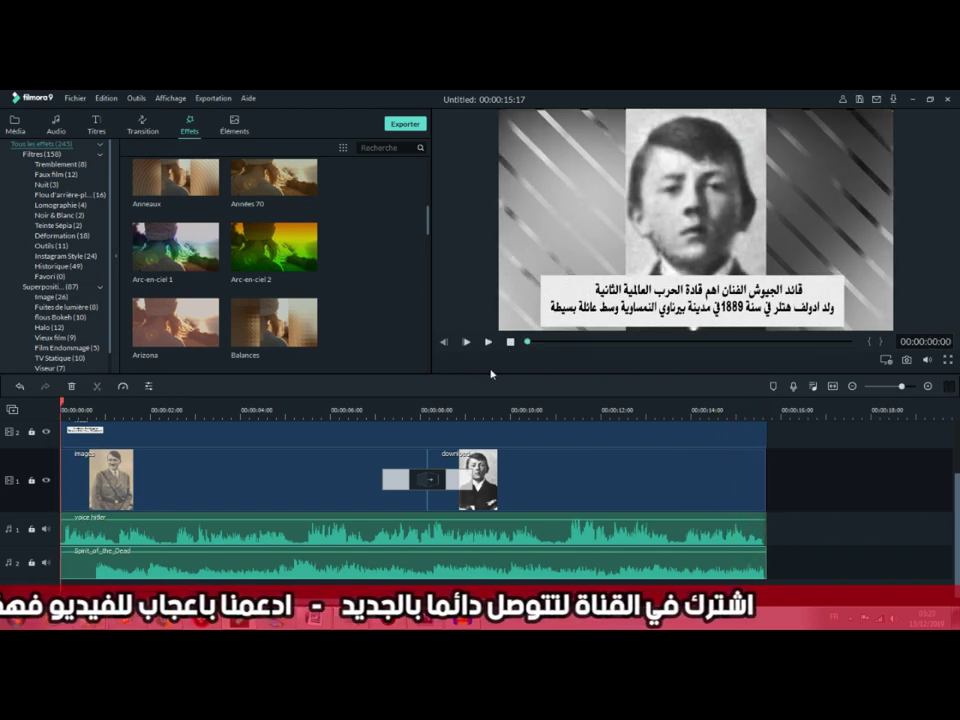
Open the local MP4 export and accept its encoding settings with Meilleure quality and a resolution of 1920x1080.
left_click(409, 125)
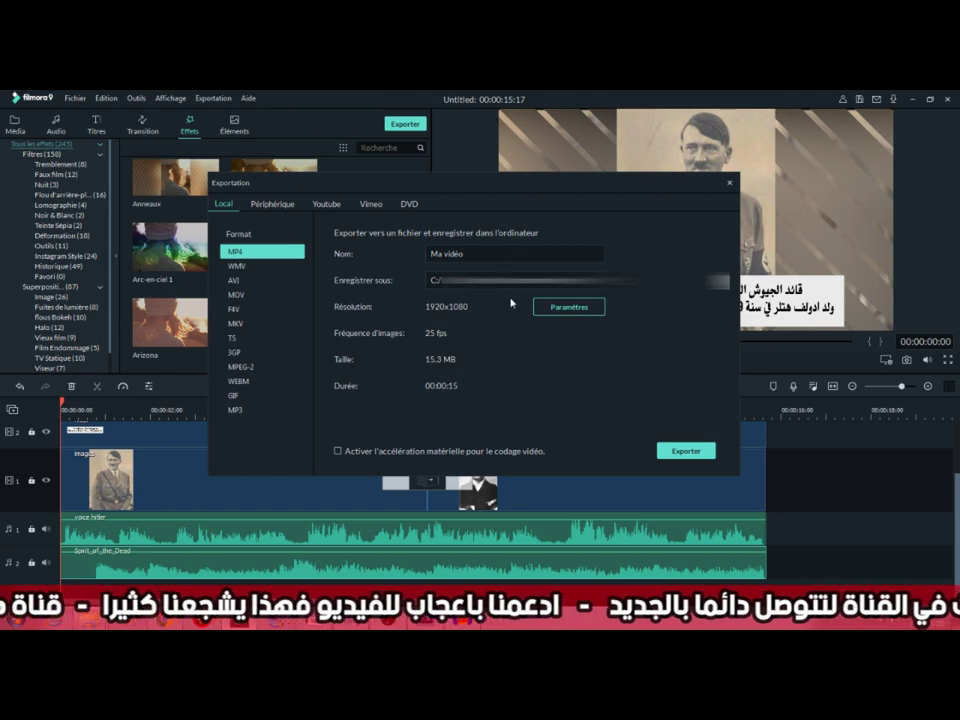
left_click(562, 313)
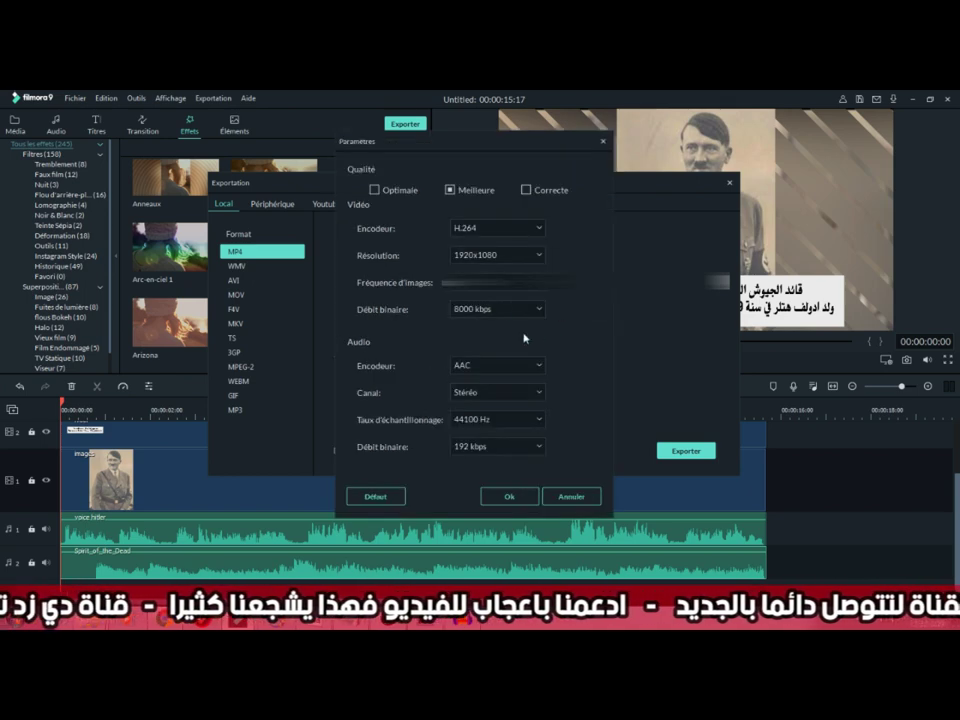
left_click(527, 256)
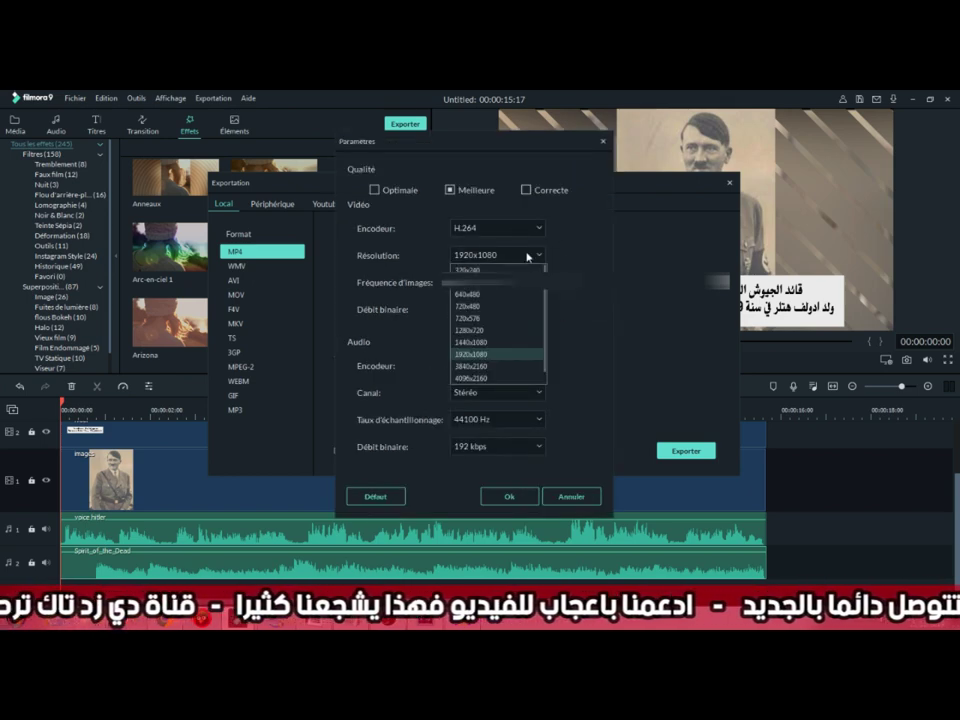
left_click(527, 256)
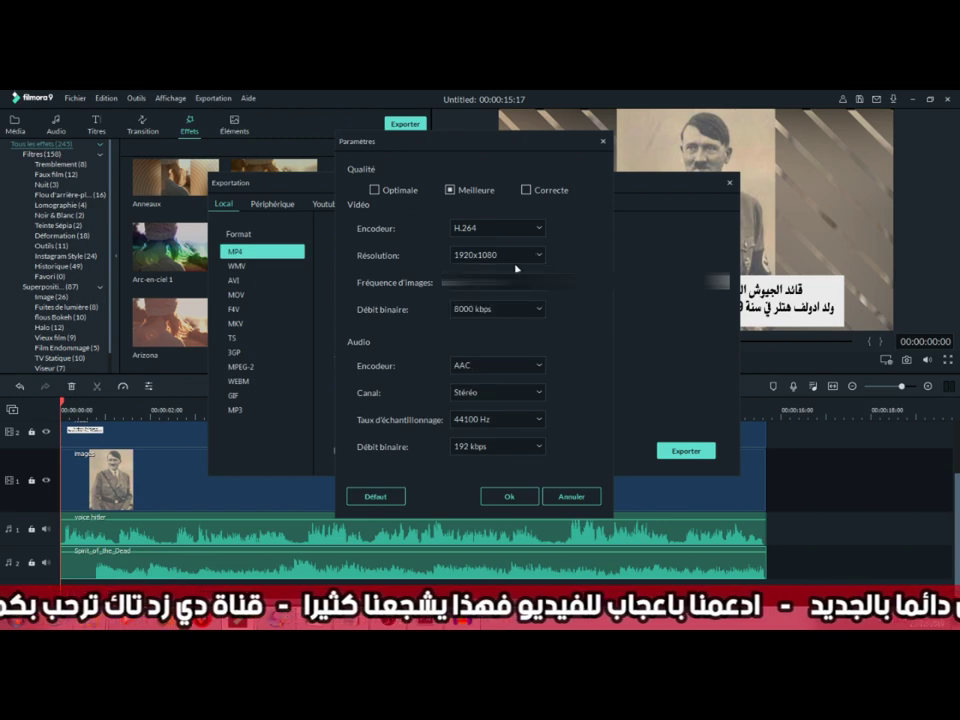
left_click(511, 496)
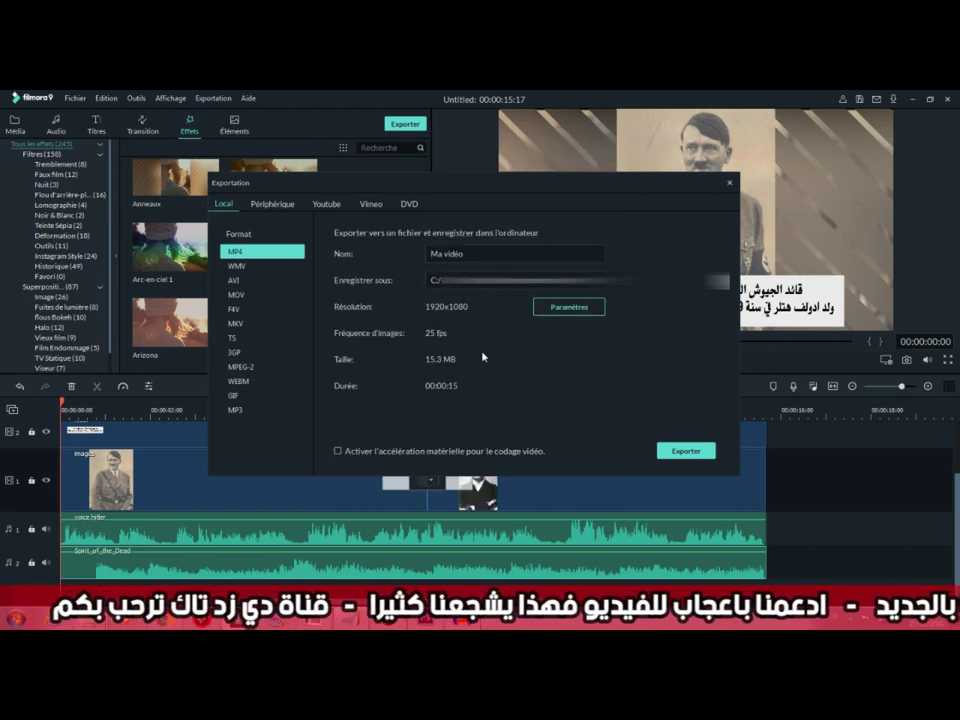
Export the video as "test video" to the Bureau folder and close the export windows once rendering is done.
triple_click(478, 252)
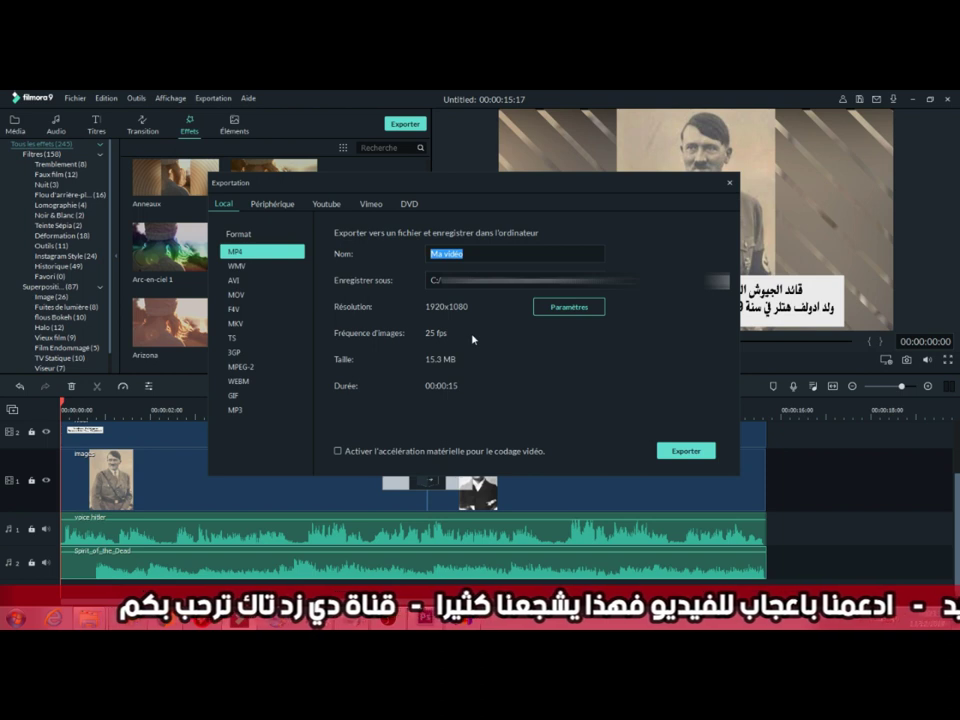
type("test video")
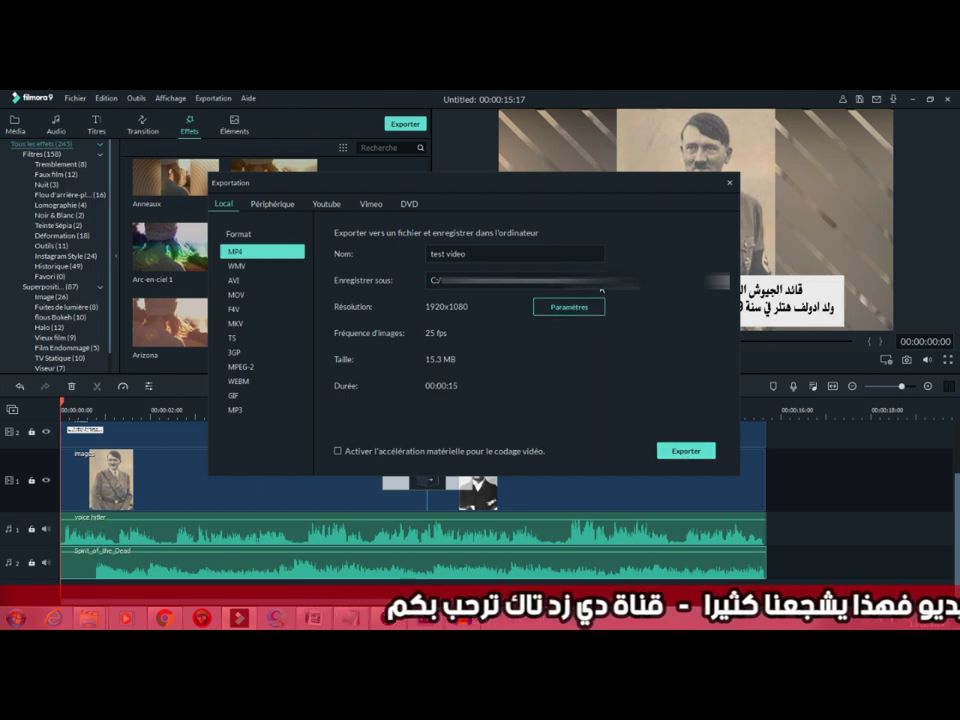
left_click(716, 281)
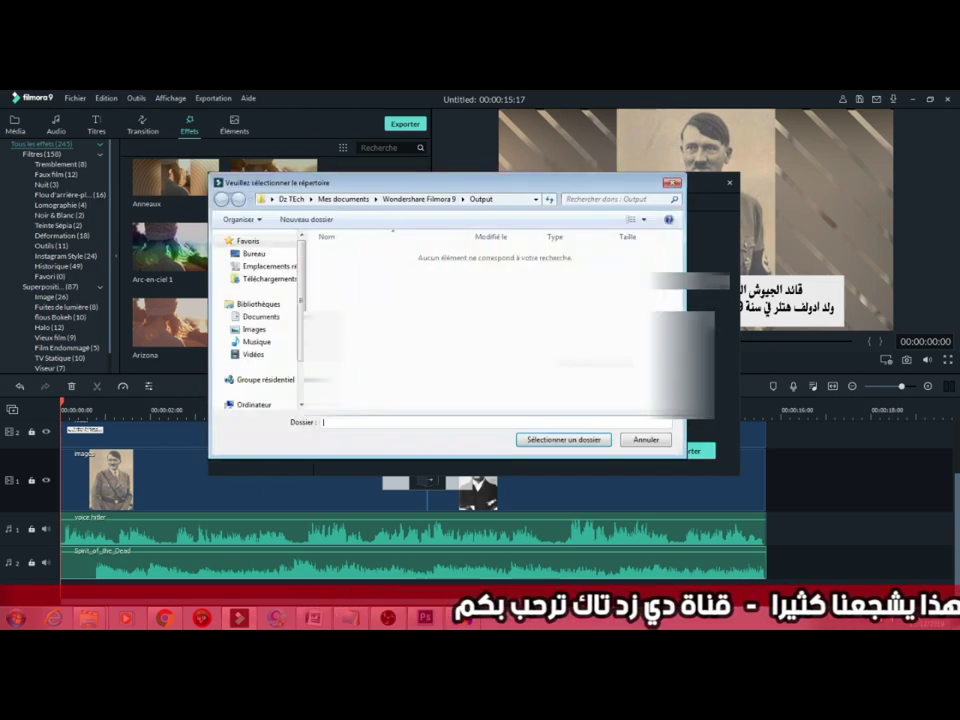
left_click(252, 253)
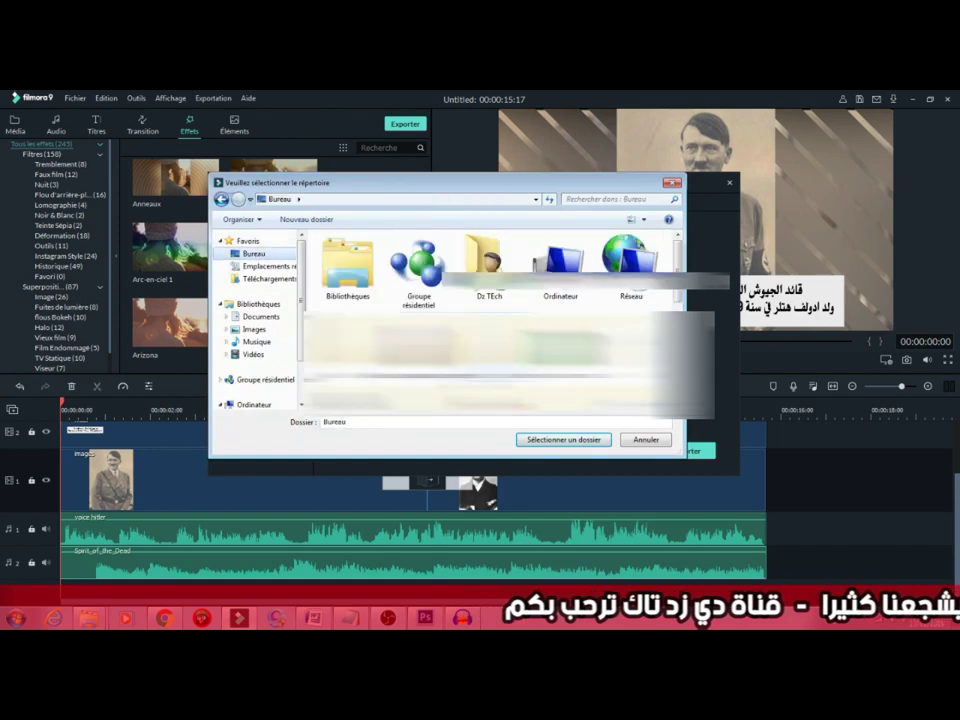
left_click(554, 443)
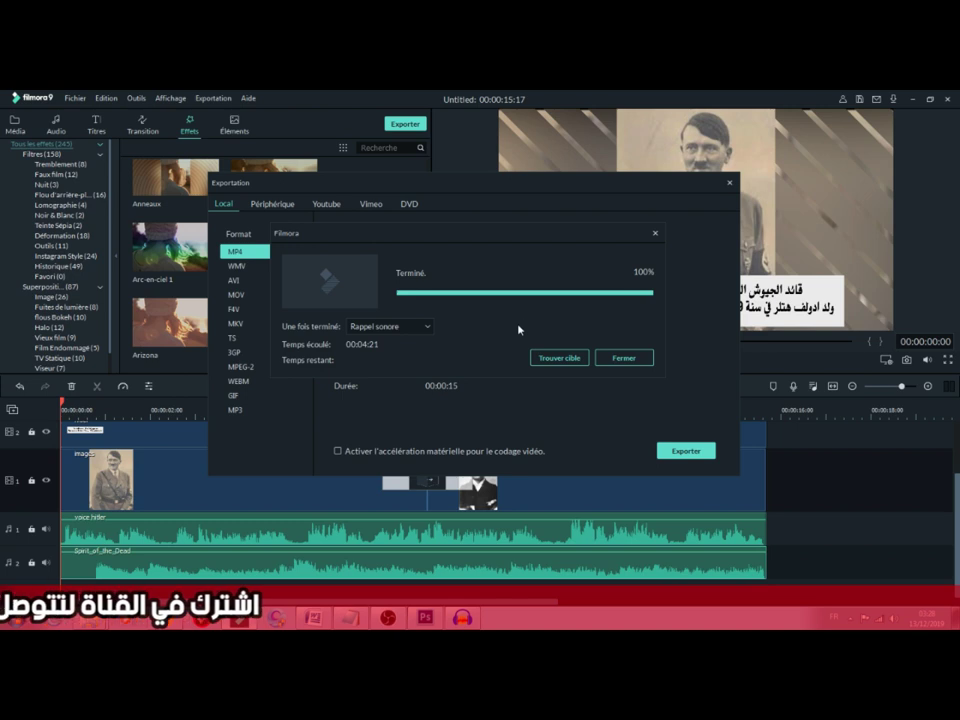
left_click(626, 359)
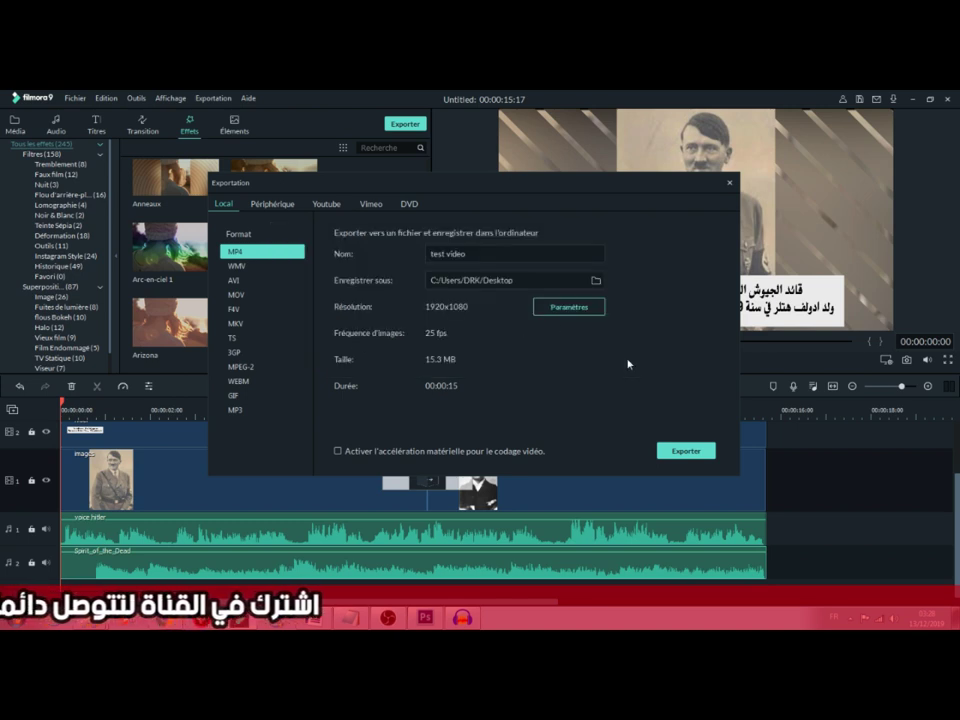
left_click(729, 185)
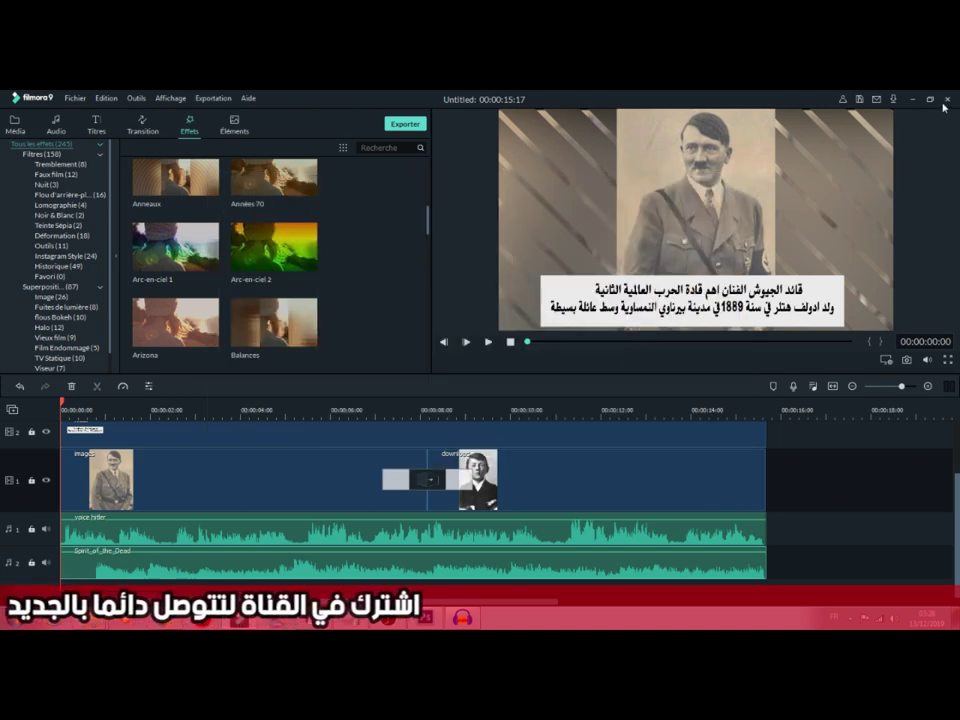
Switch to the Windows desktop and move the test video file to the open space beside the images file.
left_click(913, 101)
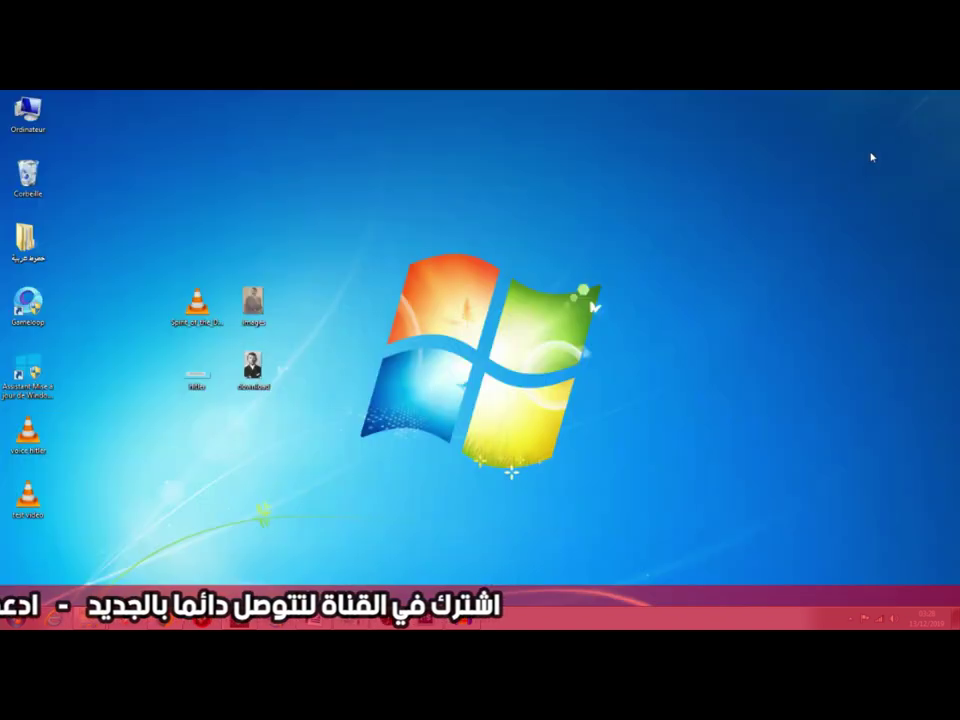
left_click(28, 500)
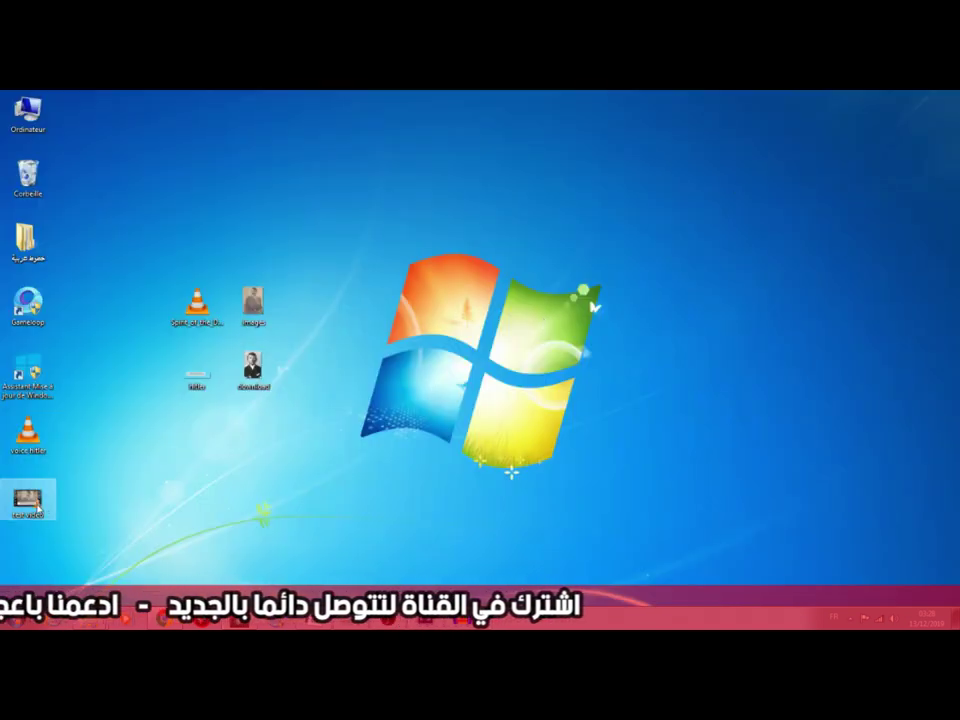
left_click_drag(28, 500, 366, 305)
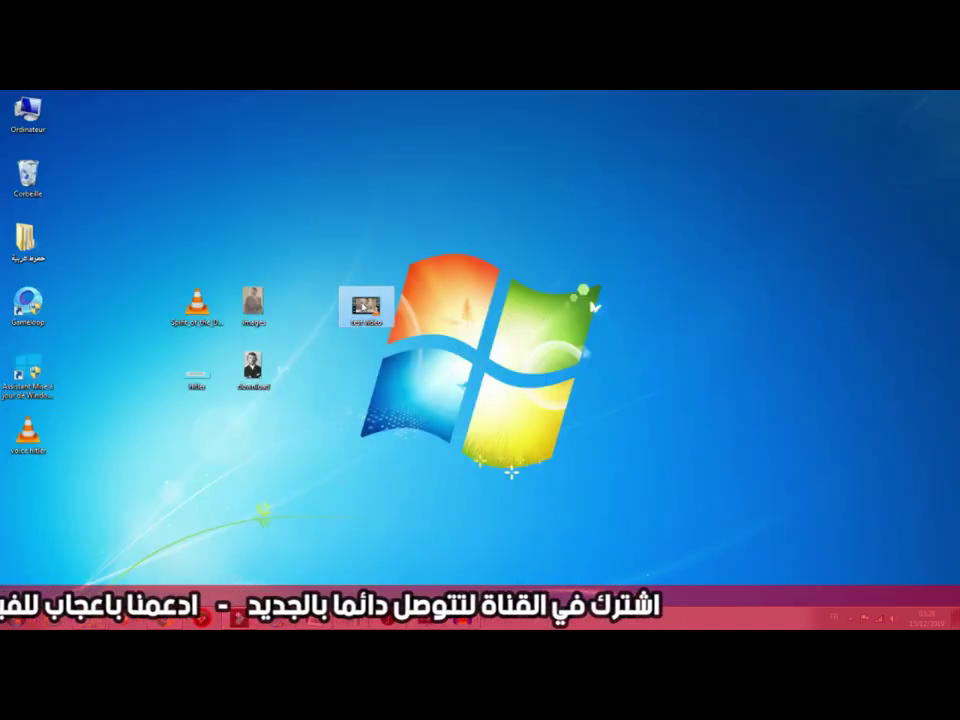
Play the exported test video in VLC with its window shifted fully into view, and close the player.
left_click(393, 366)
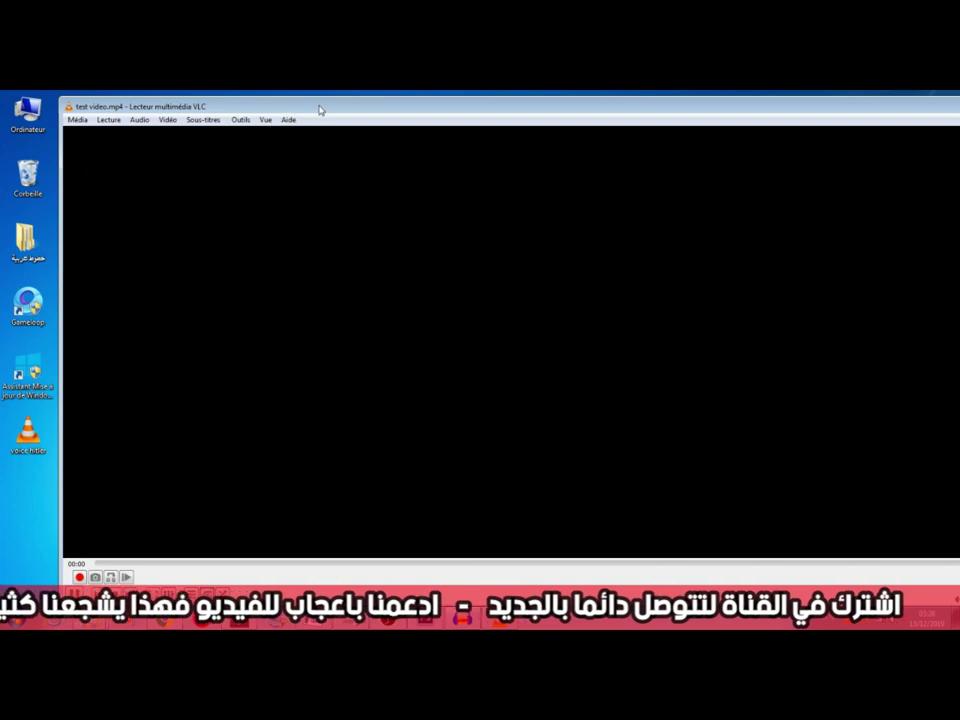
left_click_drag(320, 110, 248, 103)
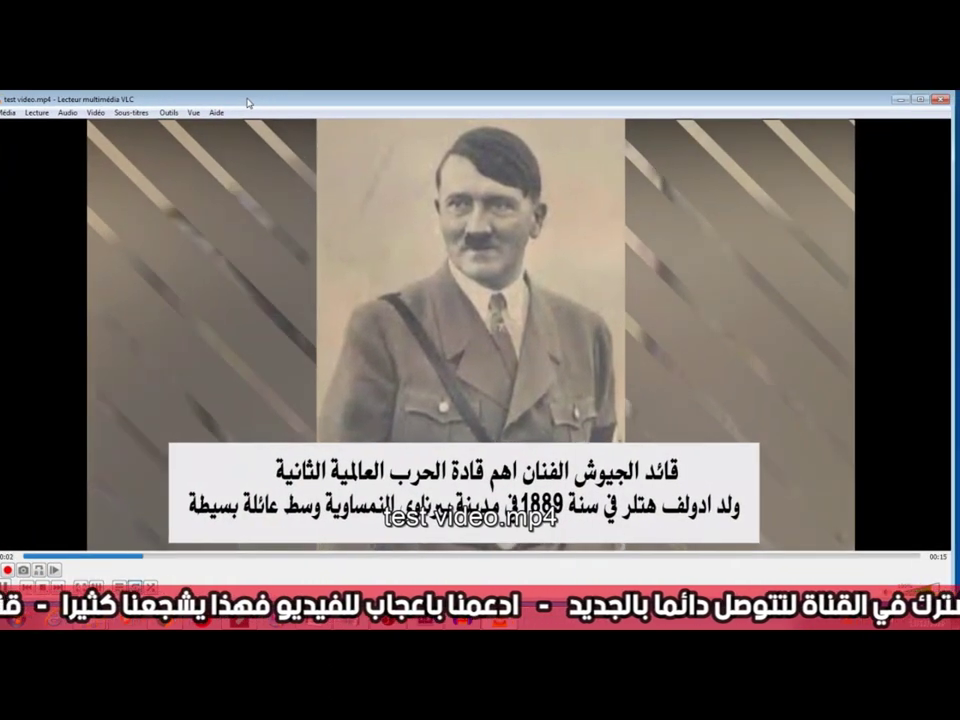
scroll(225, 274, "down", 1)
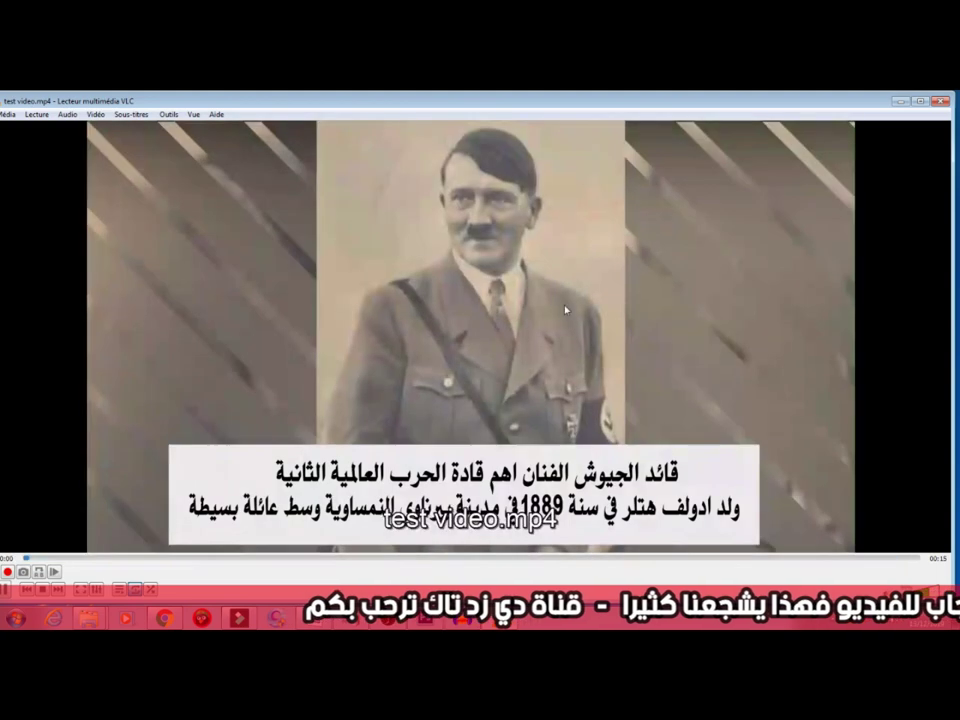
left_click(940, 104)
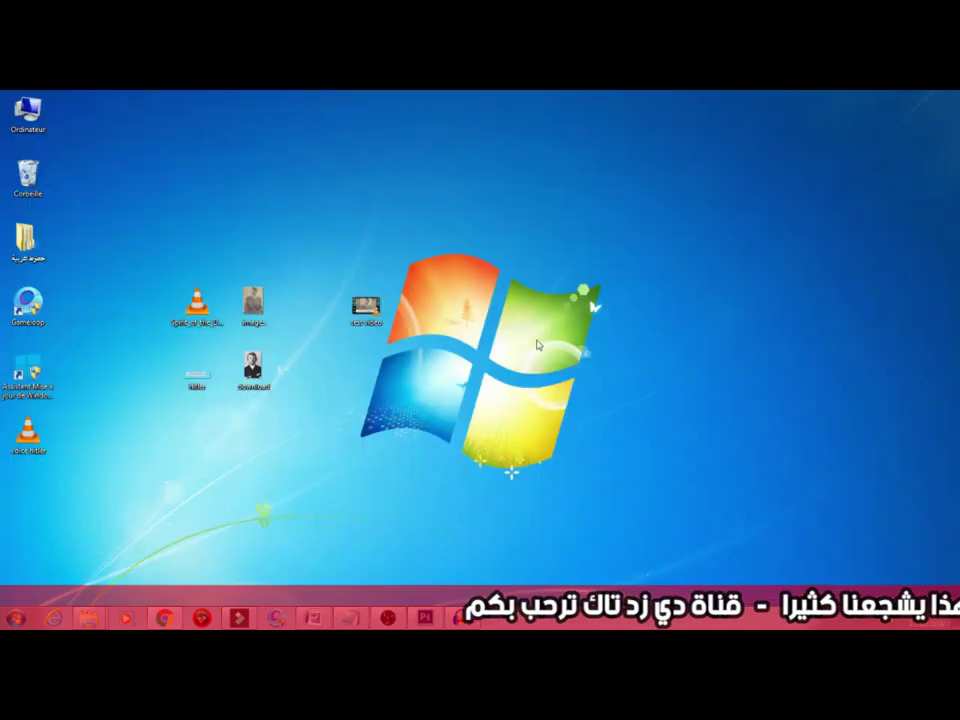